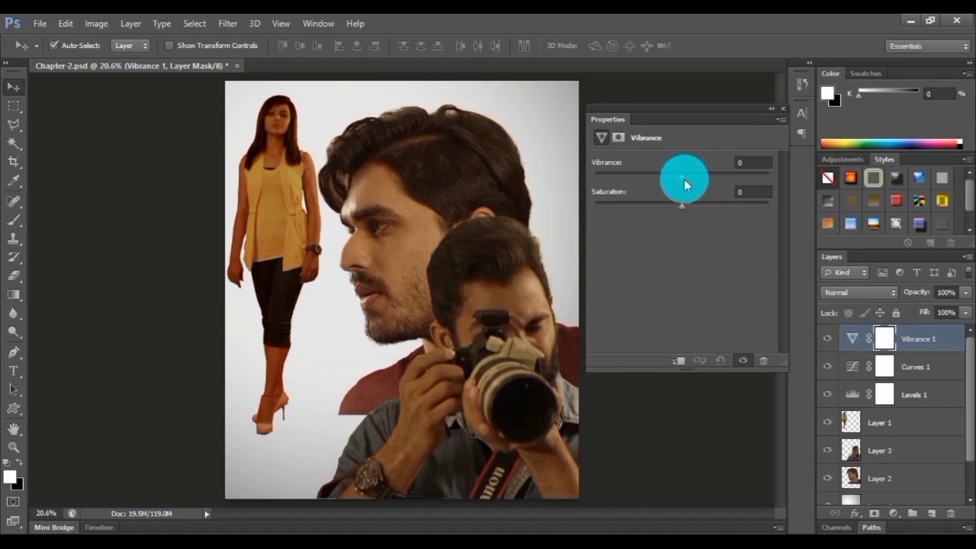
Set the Vibrance amount of the Vibrance 1 adjustment layer to 55.
left_click_drag(684, 179, 760, 178)
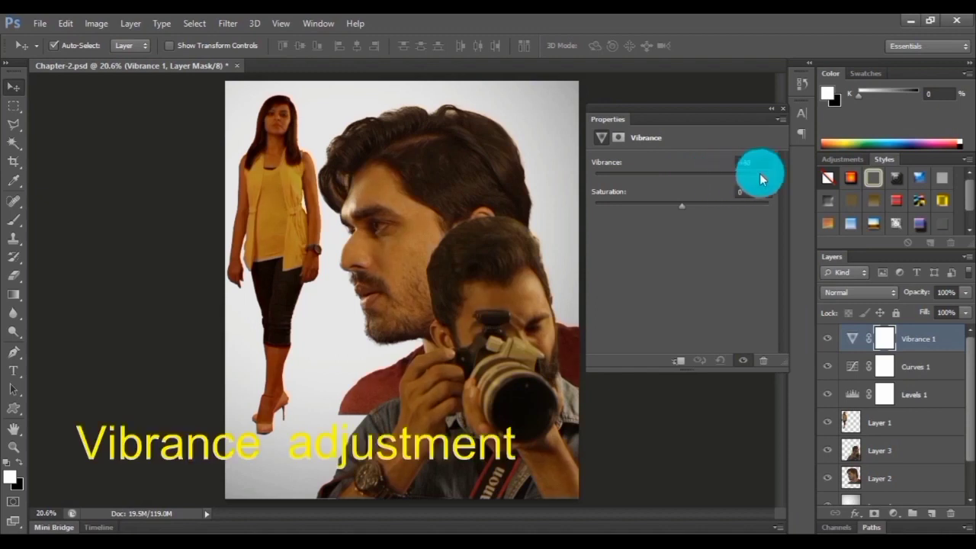
left_click_drag(761, 178, 712, 166)
type("85")
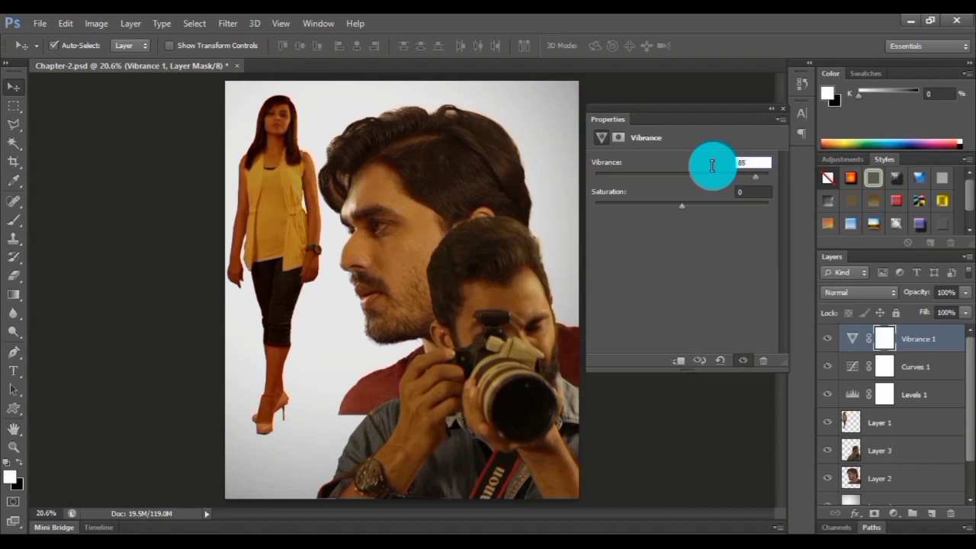
double_click(753, 163)
type("00")
key("Return")
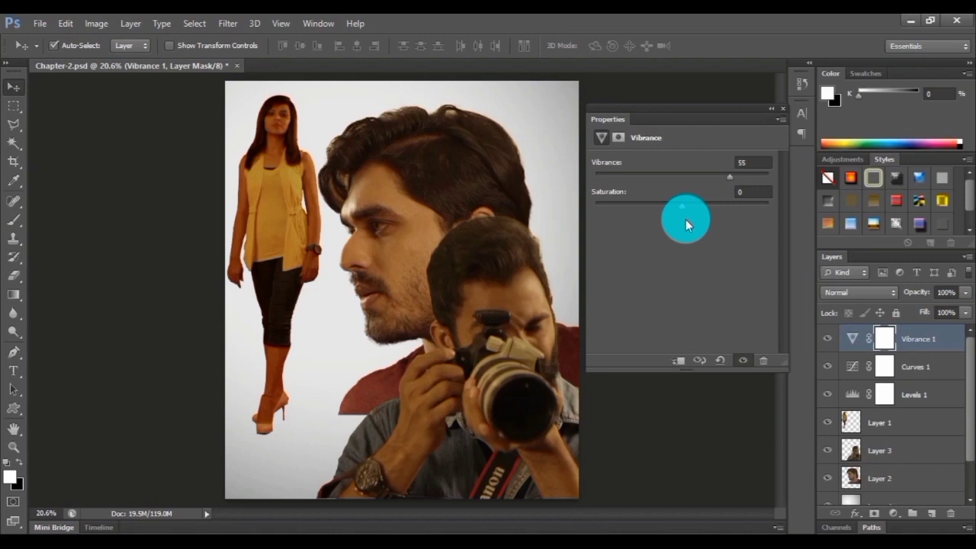
Set the Saturation of the Vibrance 1 adjustment to 5 and collapse its properties.
left_click(748, 195)
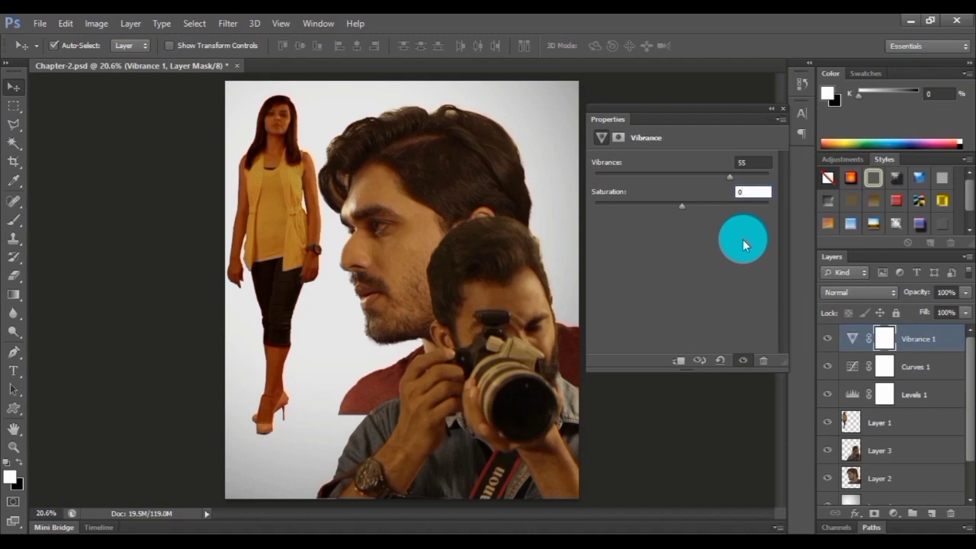
key("BackSpace")
type("+6")
type("2")
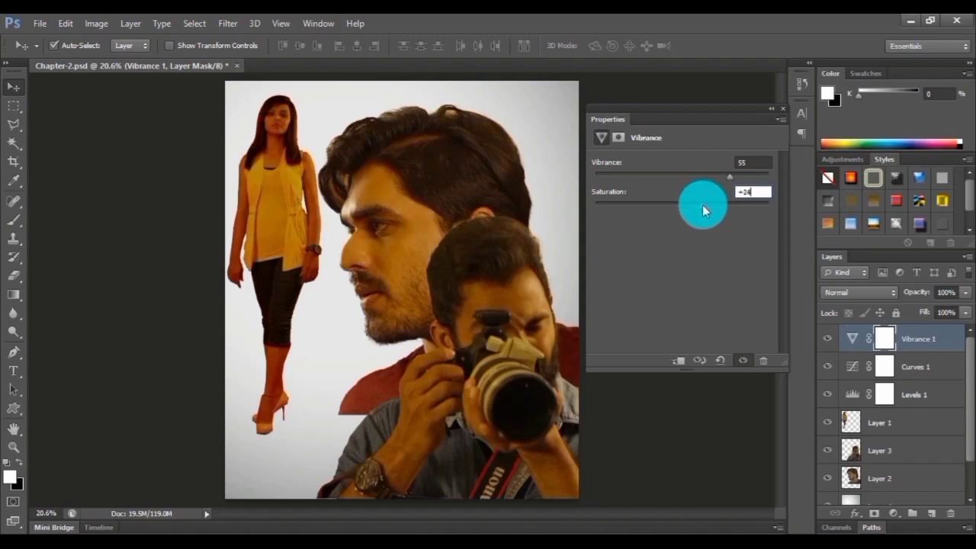
double_click(743, 195)
left_click_drag(742, 196, 707, 200)
type("5")
left_click(752, 163)
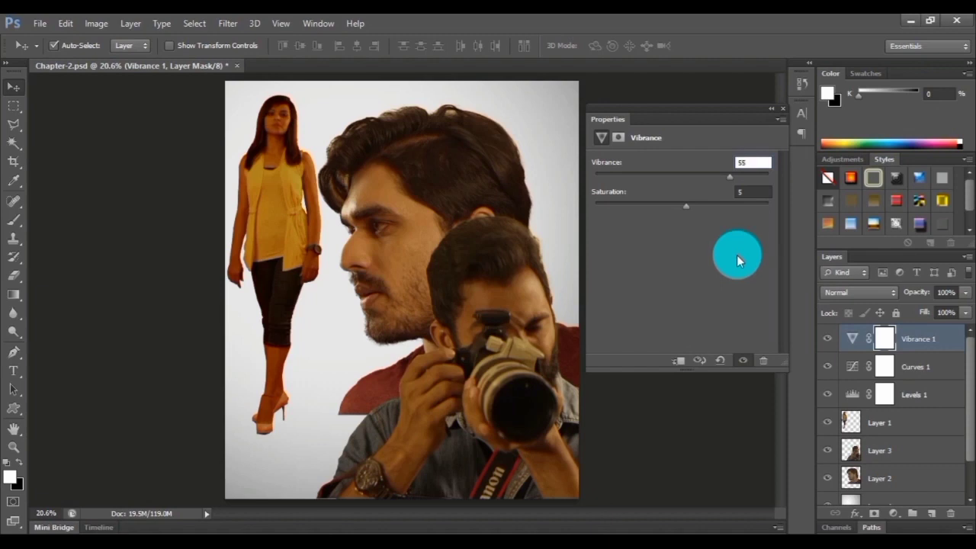
left_click(770, 113)
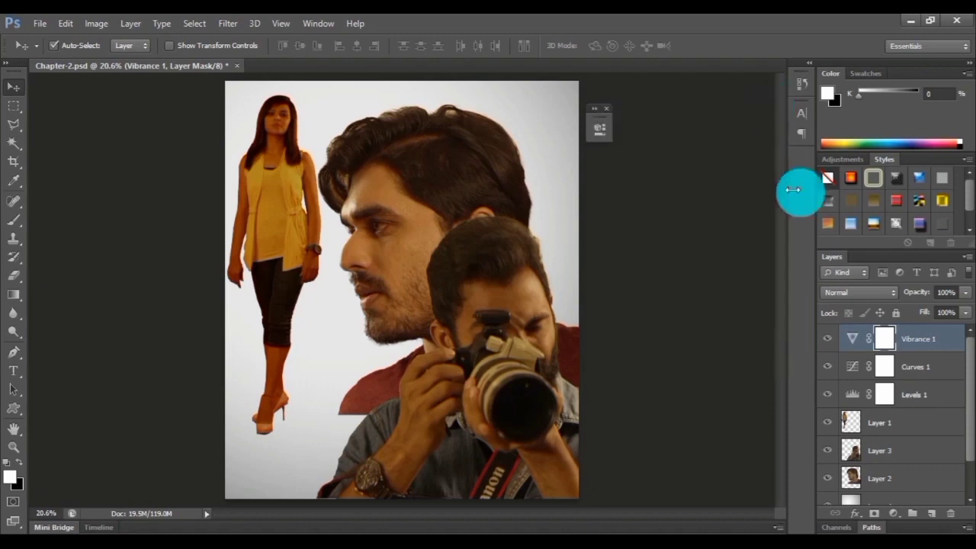
Switch the Vibrance 1 layer's visibility off and on to compare the image with and without the adjustment.
left_click(828, 341)
left_click(828, 341)
left_click(829, 341)
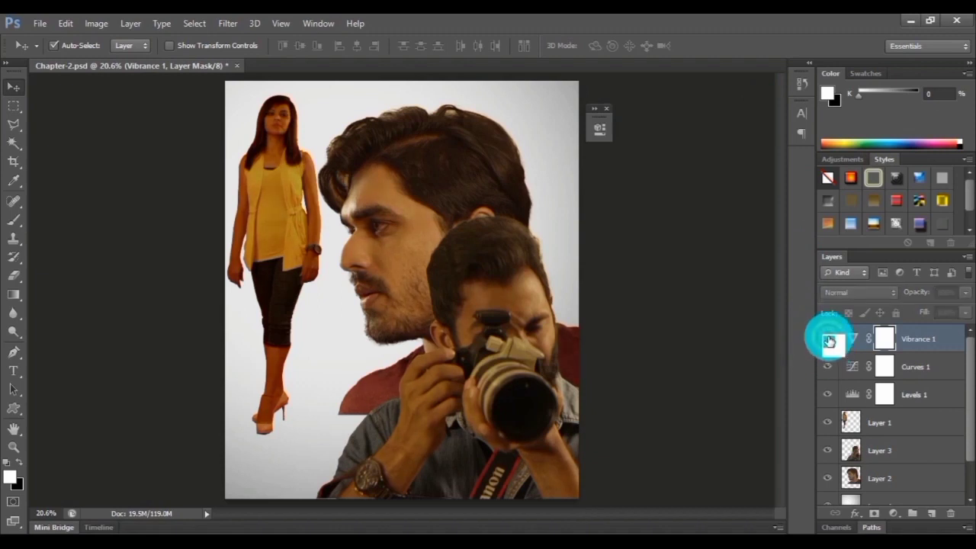
left_click(829, 341)
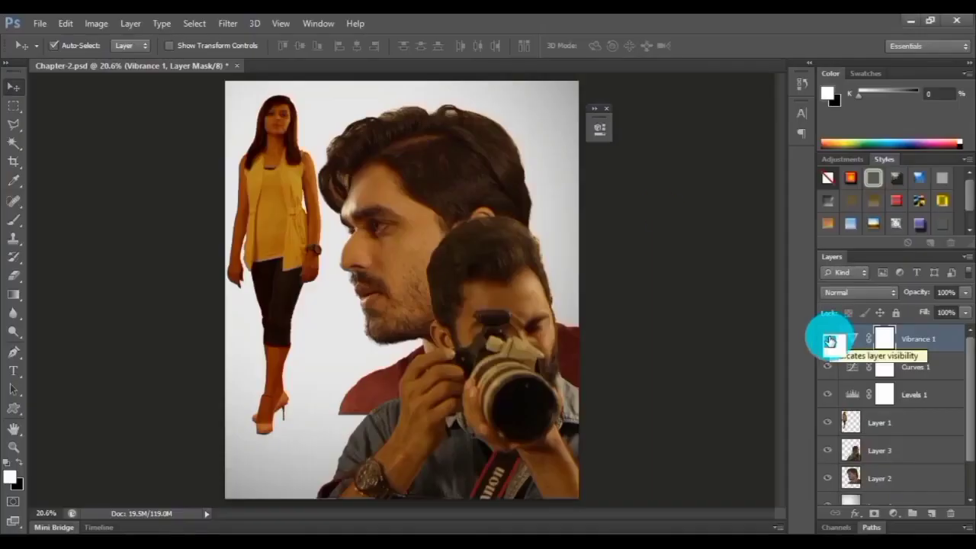
Add a Selective Color adjustment layer above Vibrance 1 and move its properties clear of the photo.
left_click(890, 515)
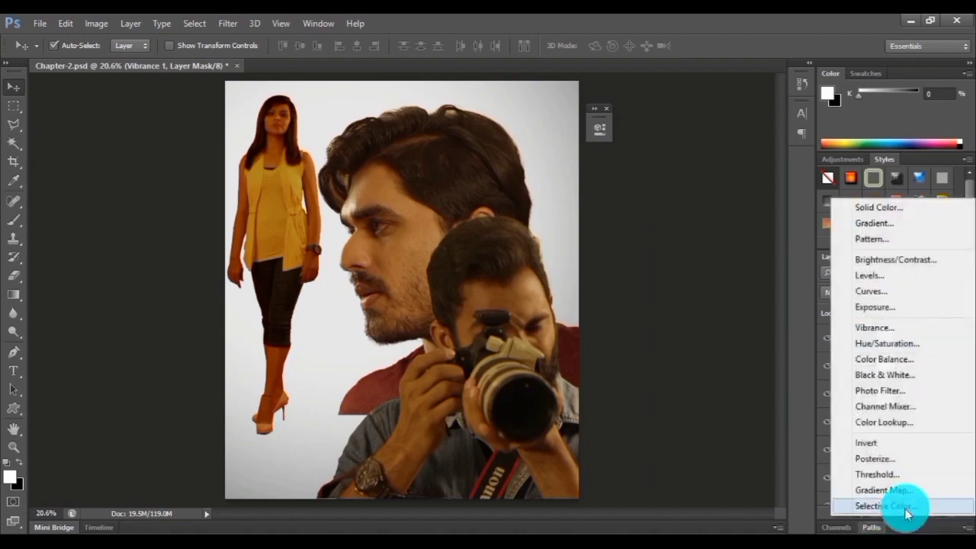
left_click(907, 513)
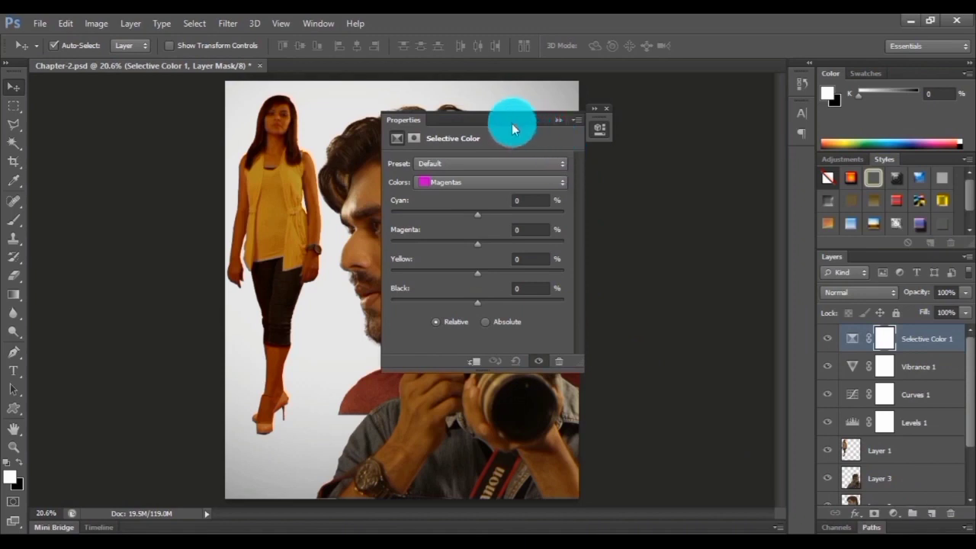
left_click_drag(539, 120, 717, 115)
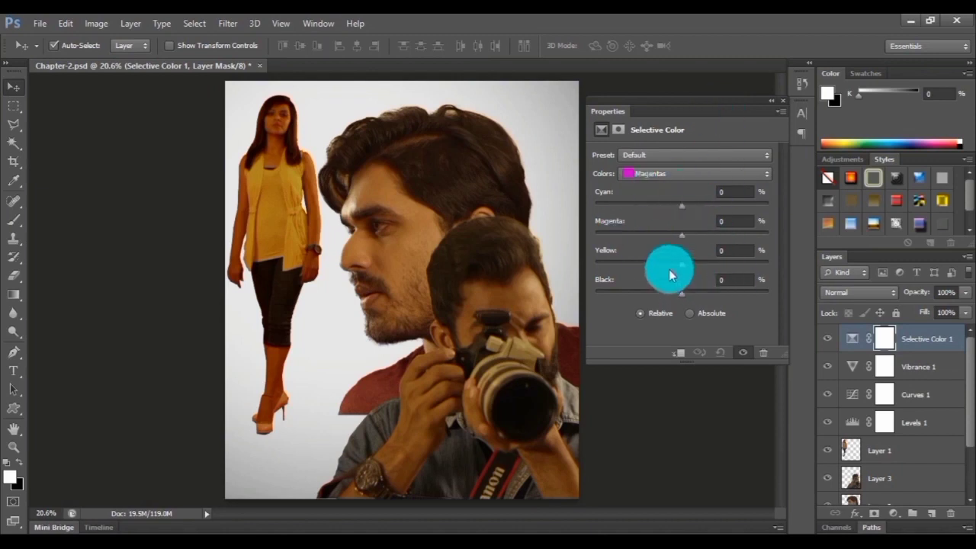
For the Reds in Selective Color, set Cyan to -25%, Magenta to 5% and Yellow to -8%.
left_click(660, 174)
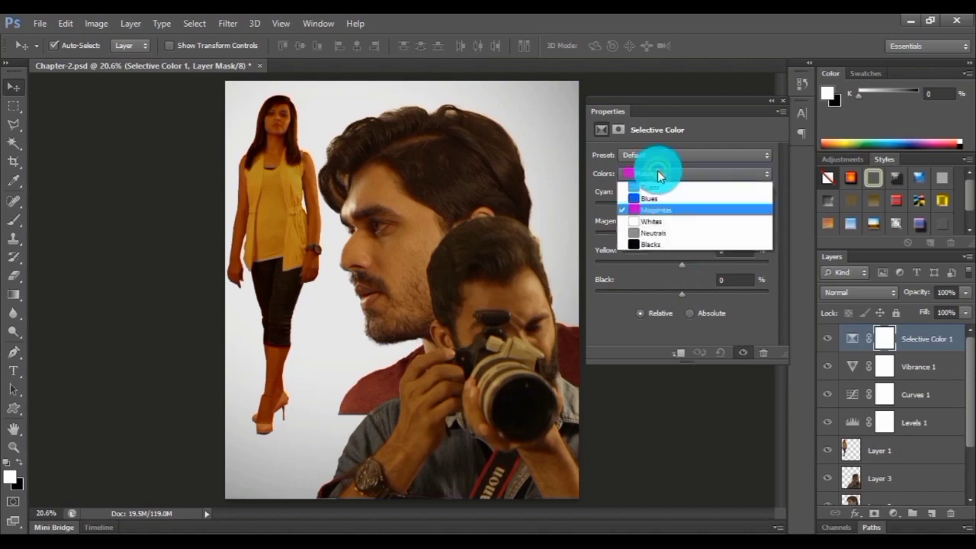
left_click(658, 184)
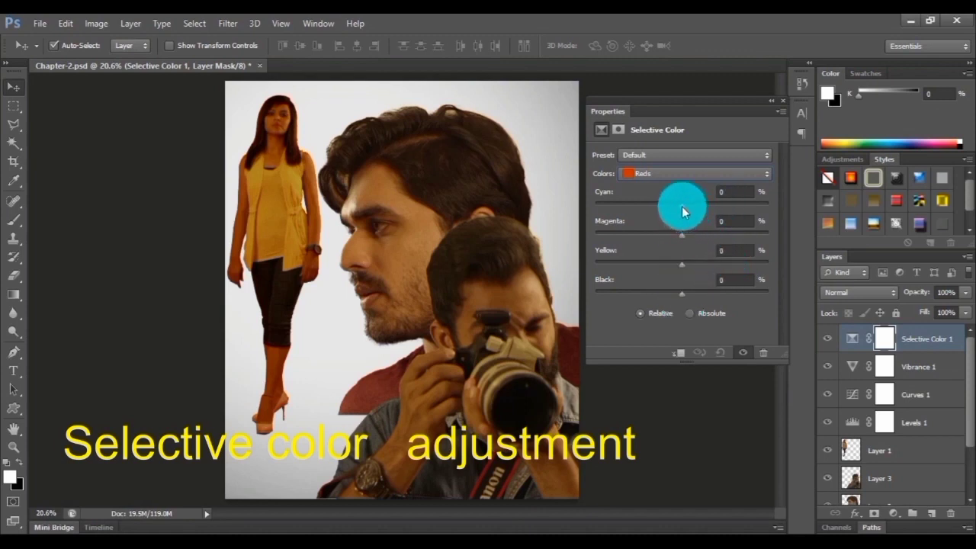
left_click_drag(682, 206, 766, 211)
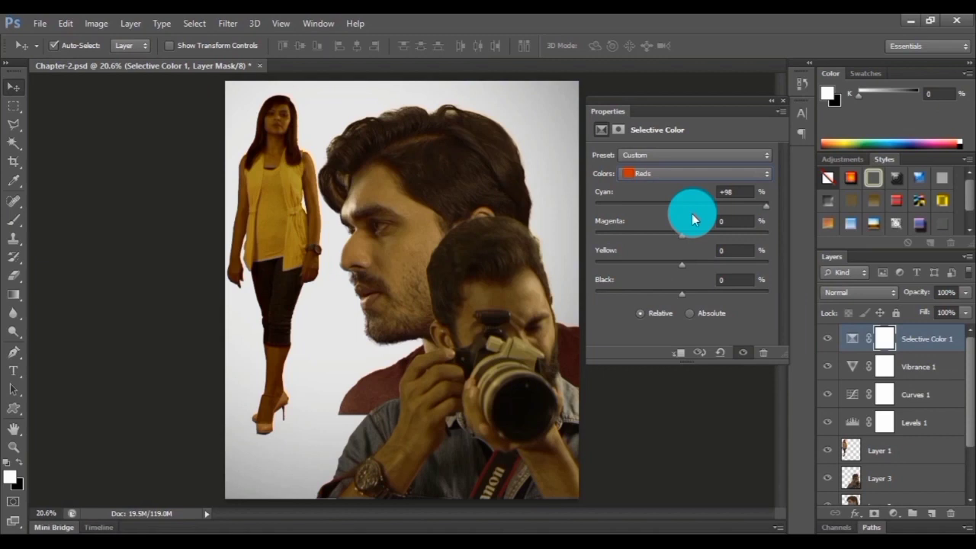
left_click_drag(767, 204, 664, 209)
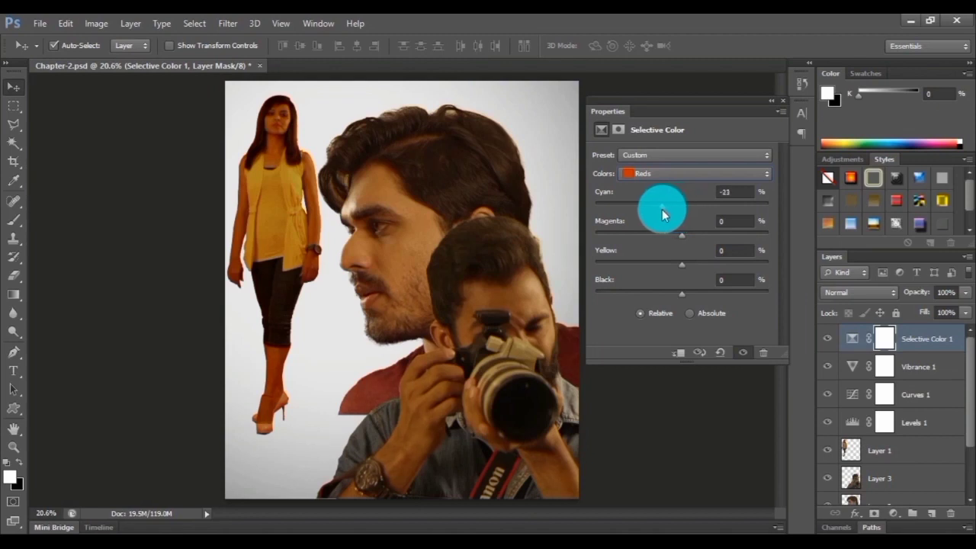
left_click_drag(730, 192, 744, 204)
mouse_move(682, 265)
left_mouse_down()
mouse_move(664, 265)
mouse_move(674, 272)
mouse_move(666, 262)
left_mouse_up()
mouse_move(680, 229)
left_mouse_down()
mouse_move(692, 240)
mouse_move(687, 231)
left_mouse_up()
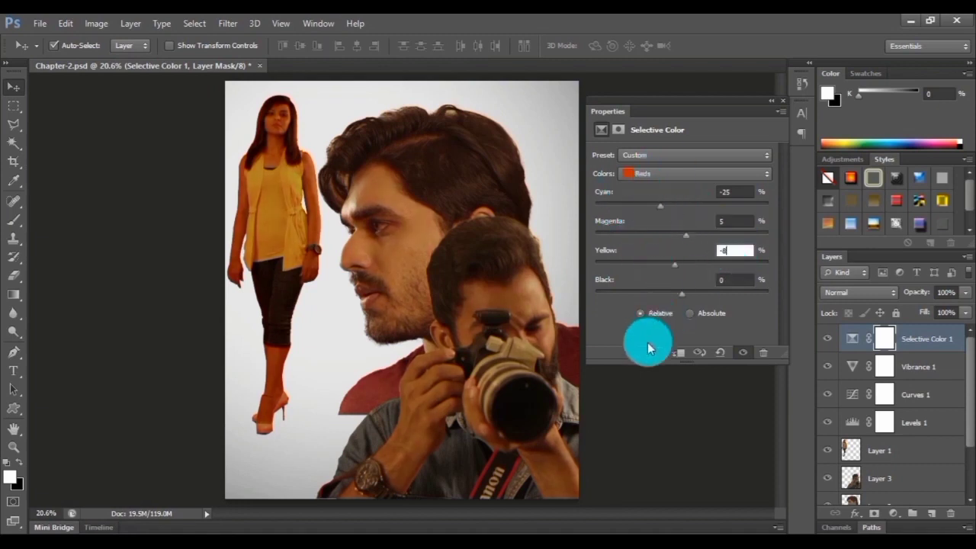
For the Yellows in Selective Color, set Cyan to -38%, Magenta to 3%, Yellow to -8% and Black to 3%, and collapse the properties.
left_click(644, 174)
left_click(664, 200)
mouse_move(681, 210)
left_mouse_down()
mouse_move(674, 206)
mouse_move(682, 230)
mouse_move(706, 243)
mouse_move(680, 226)
left_mouse_up()
left_click_drag(682, 265, 684, 295)
left_click(660, 206)
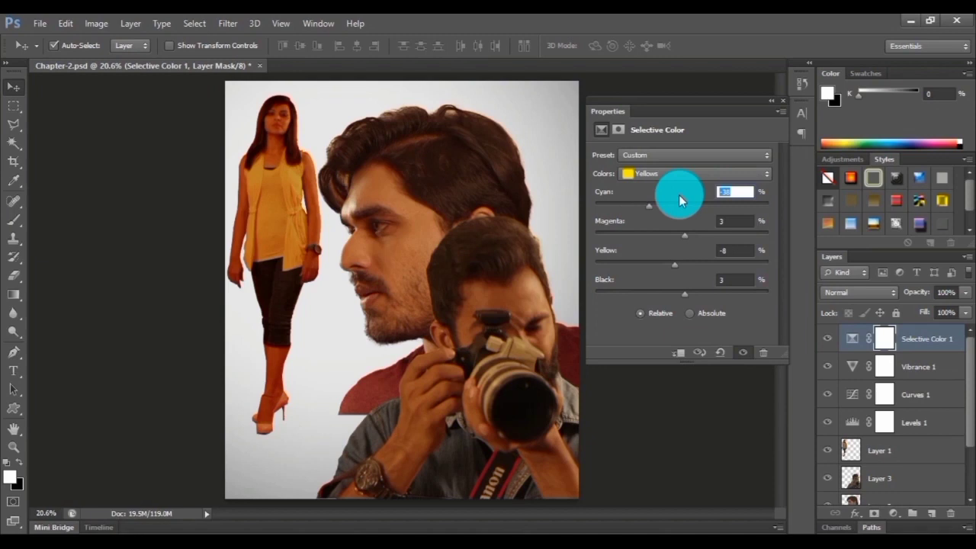
left_click(773, 99)
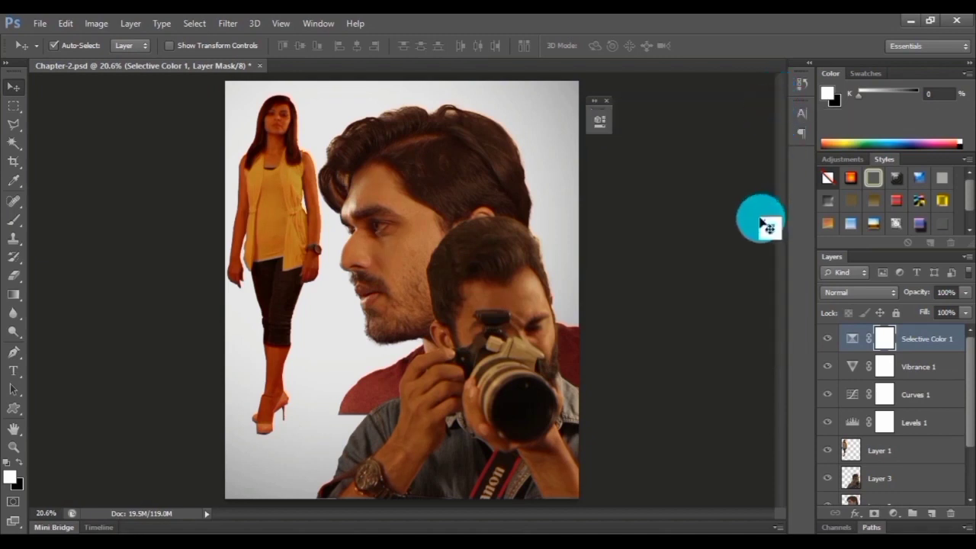
Hide and show the Selective Color 1 layer to compare the image before and after the adjustment.
left_click(829, 346)
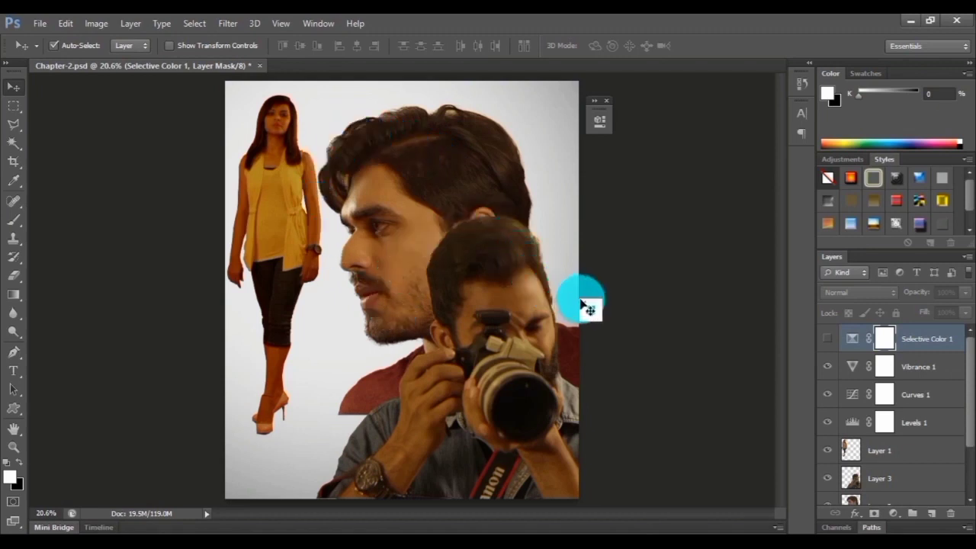
left_click(828, 340)
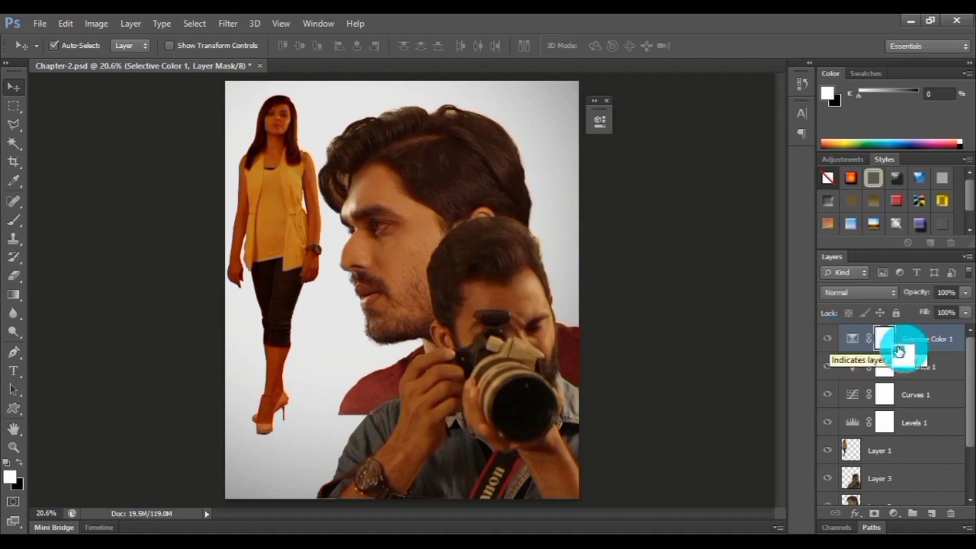
left_click_drag(944, 372, 962, 373)
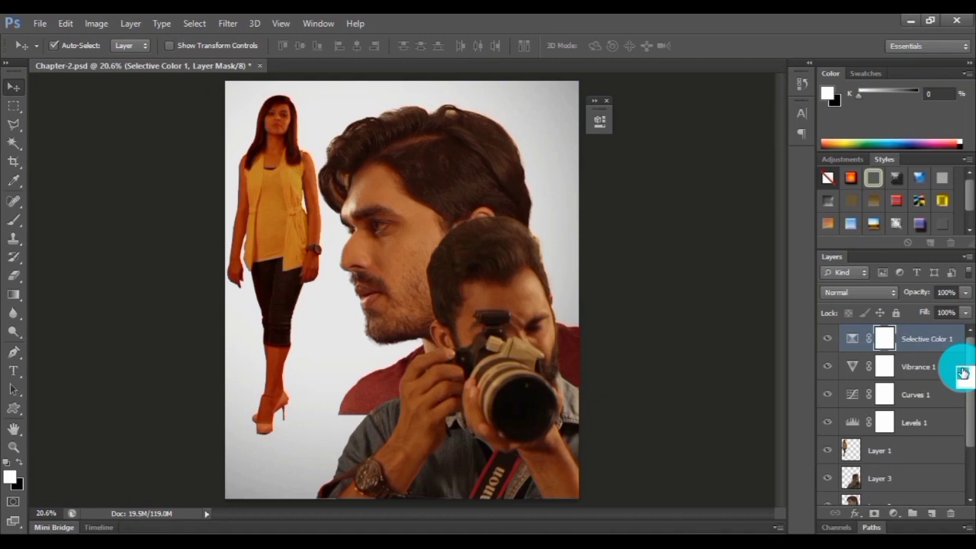
left_click_drag(963, 373, 899, 515)
Add a Color Balance adjustment layer above Selective Color 1 and move its properties clear of the photo.
left_click(898, 515)
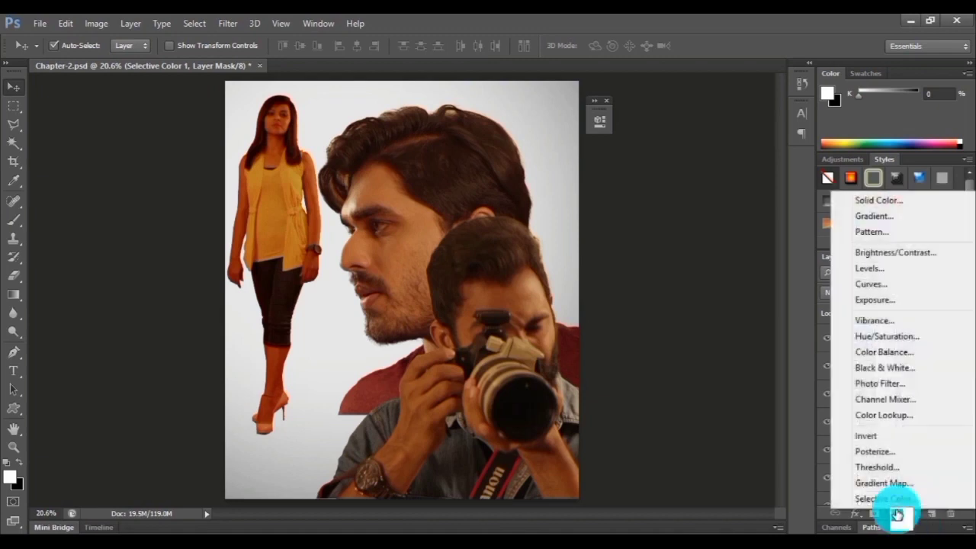
left_click(922, 356)
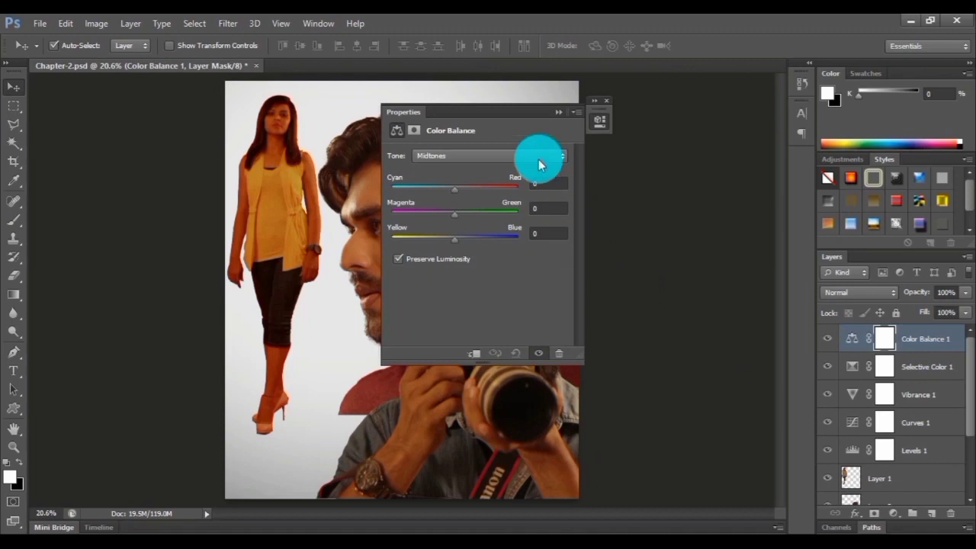
left_click_drag(510, 118, 709, 130)
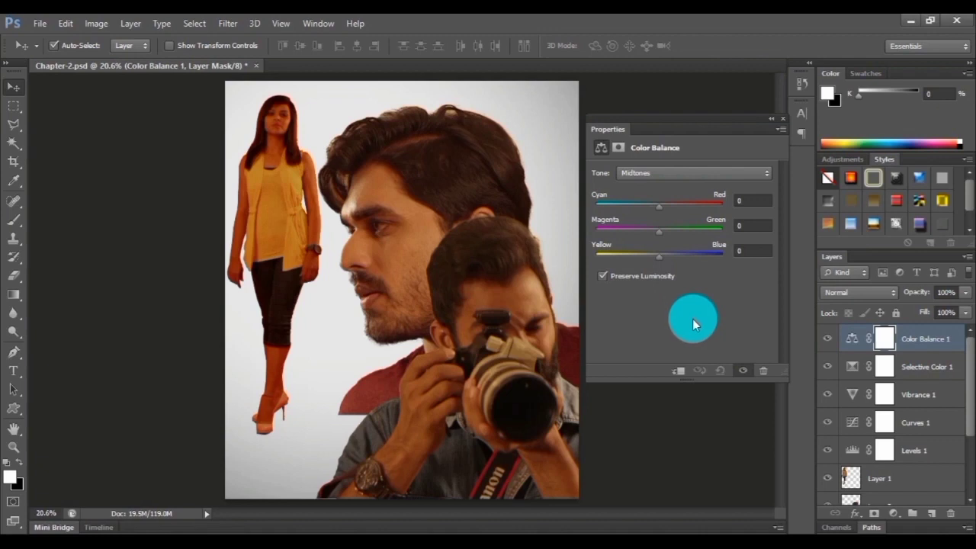
mouse_move(662, 211)
left_mouse_down()
mouse_move(697, 207)
mouse_move(622, 211)
mouse_move(661, 215)
left_mouse_up()
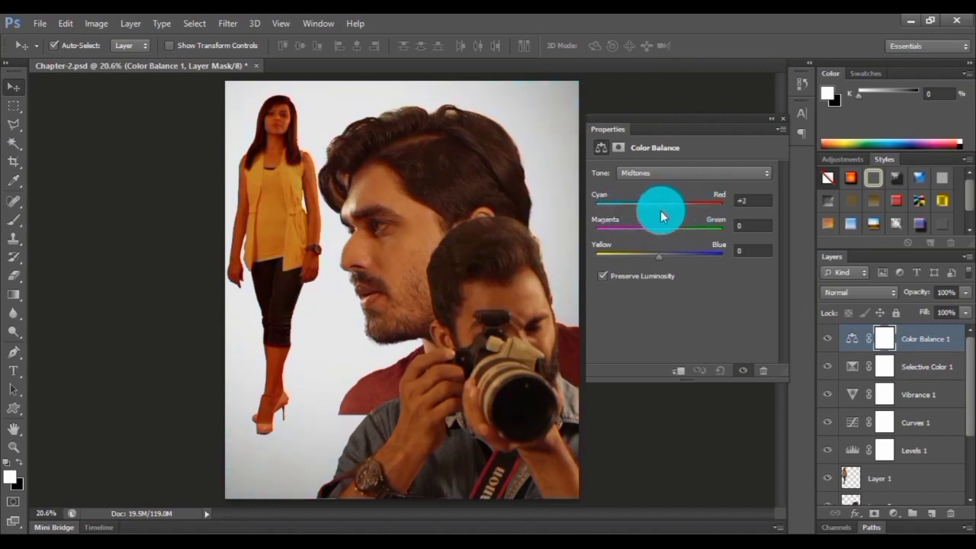
For the Highlights in Color Balance, set Cyan–Red to 5, Magenta–Green to -5 and Yellow–Blue to -5.
left_click(719, 170)
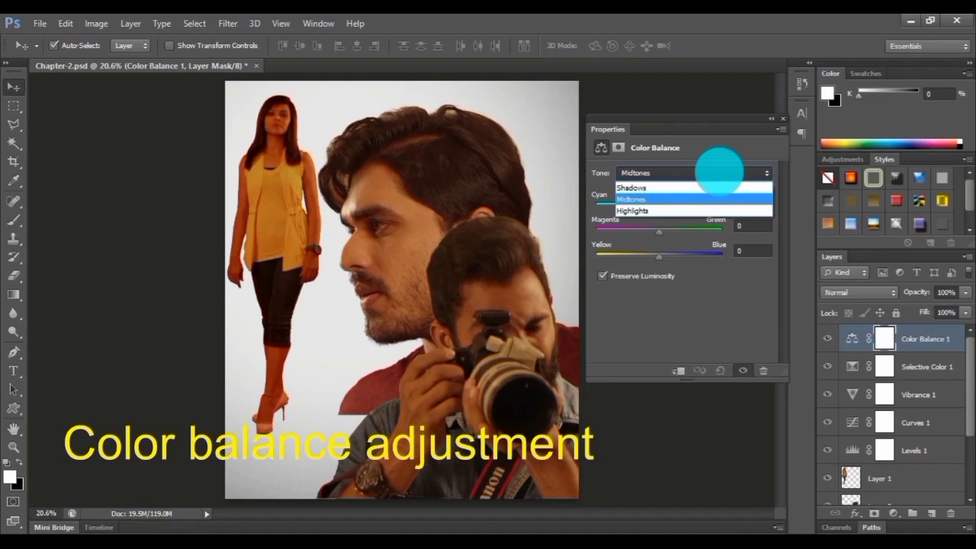
left_click(675, 210)
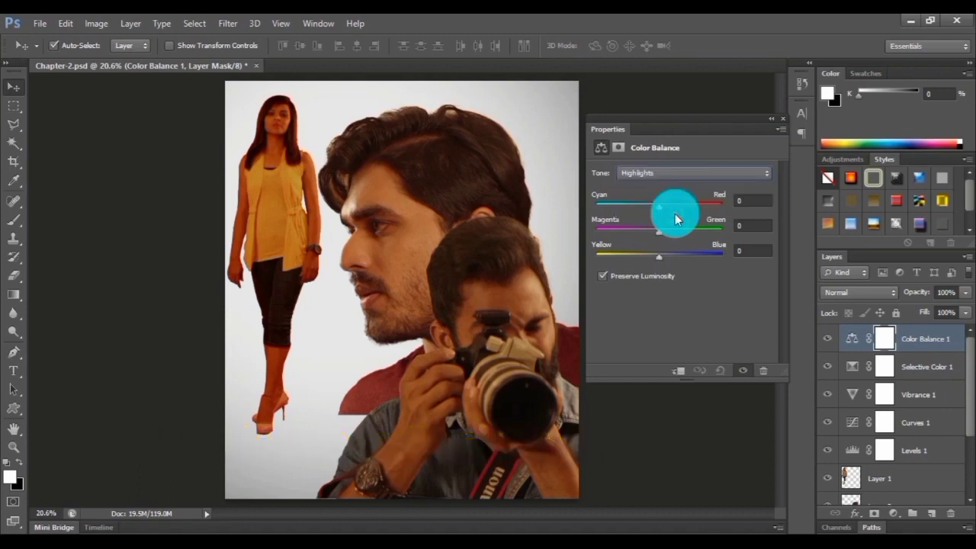
left_click(744, 201)
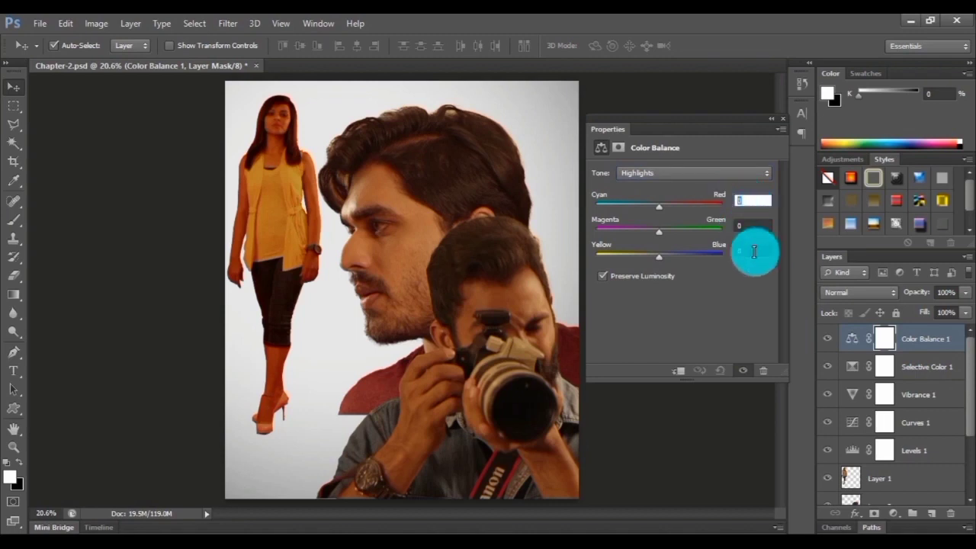
type("5")
key("Tab")
type("-5")
key("Tab")
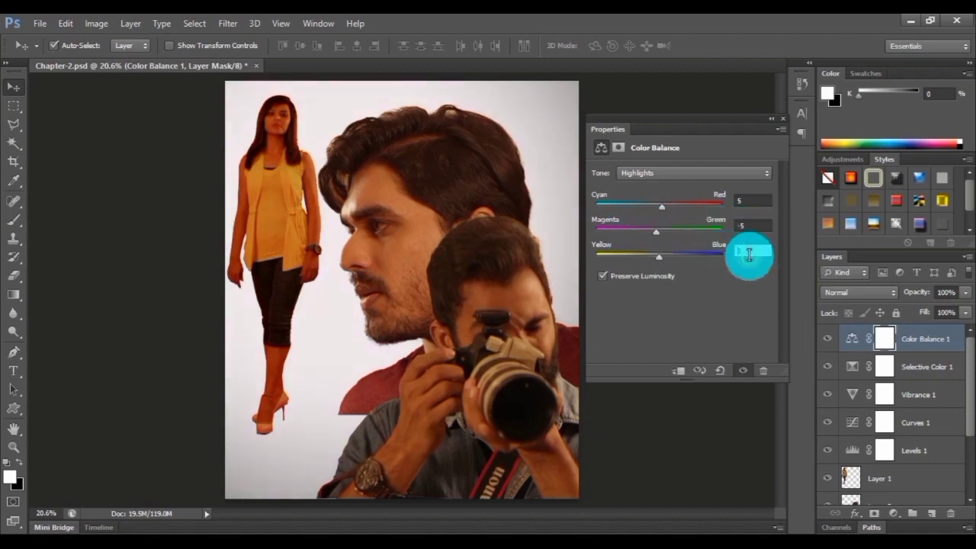
type("-5")
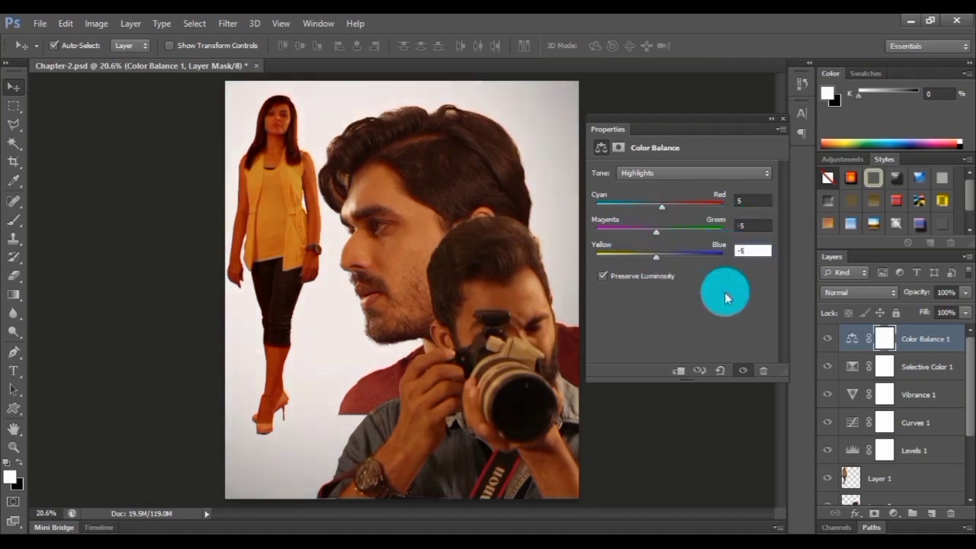
For the Shadows in Color Balance, set Yellow–Blue to 10 and Cyan–Red to 2.
left_click(663, 173)
left_click(664, 188)
left_click_drag(752, 250, 738, 271)
mouse_move(660, 258)
left_mouse_down()
mouse_move(676, 257)
mouse_move(663, 258)
left_mouse_up()
left_click_drag(753, 251, 738, 255)
type("10")
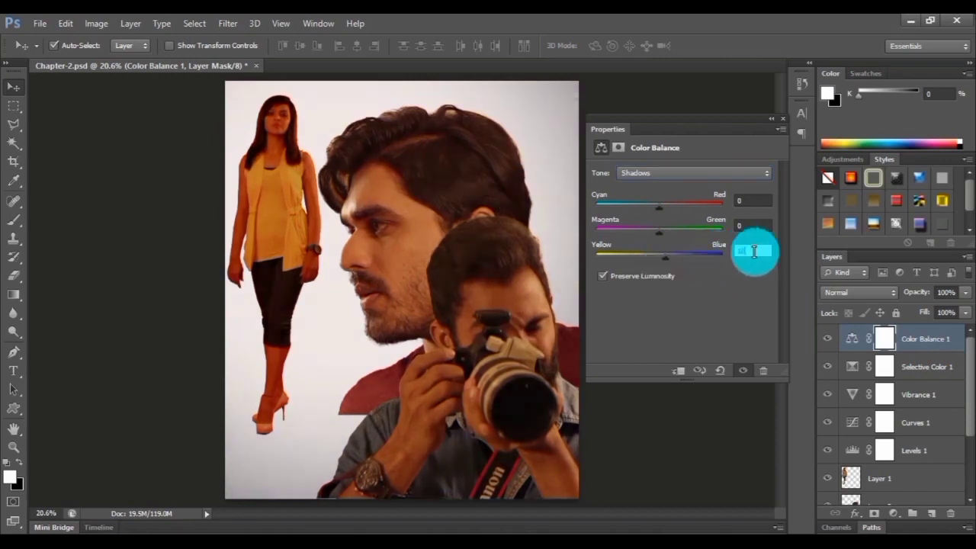
left_click(747, 192)
type("2")
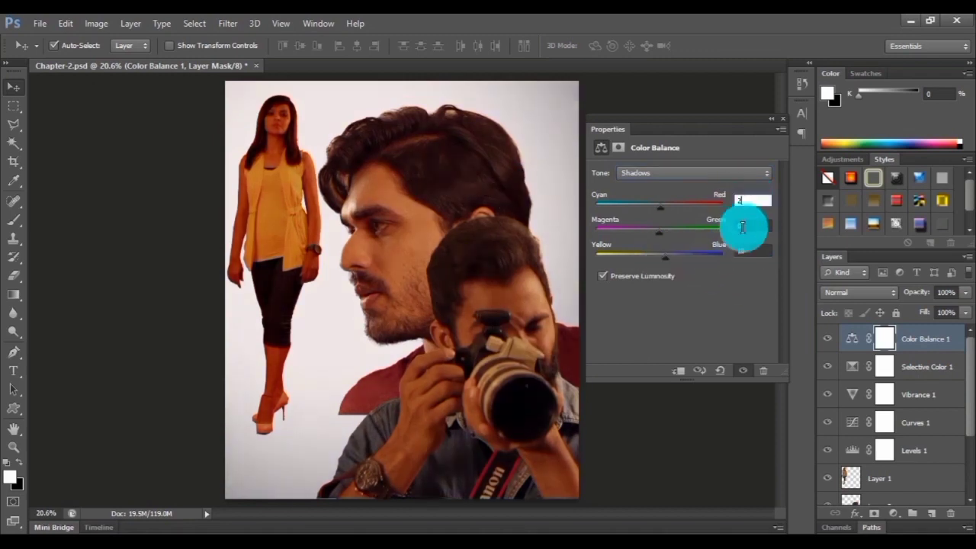
For the Midtones in Color Balance, set Cyan–Red to -3, Magenta–Green to -2 and Yellow–Blue to -8.
left_click(656, 173)
left_click(652, 201)
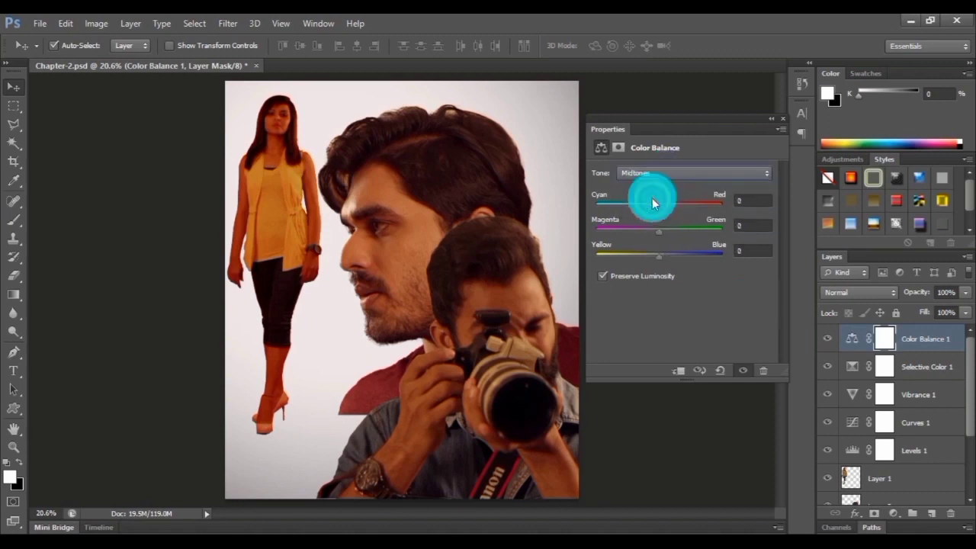
mouse_move(659, 206)
left_mouse_down()
mouse_move(731, 210)
mouse_move(634, 203)
mouse_move(646, 210)
left_mouse_up()
left_click(747, 200)
type("-3")
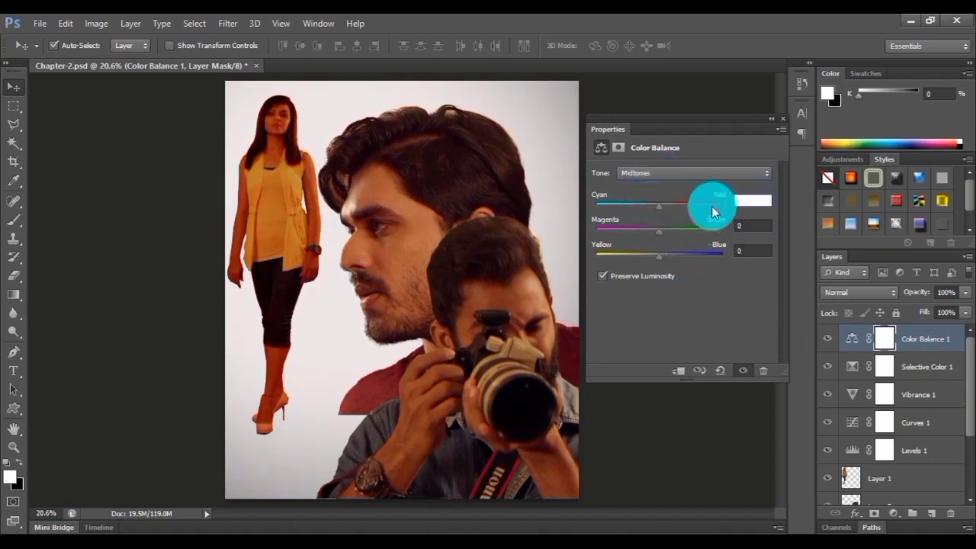
left_click(750, 227)
type("-2")
left_click_drag(661, 257, 653, 257)
key("Tab")
type("-8")
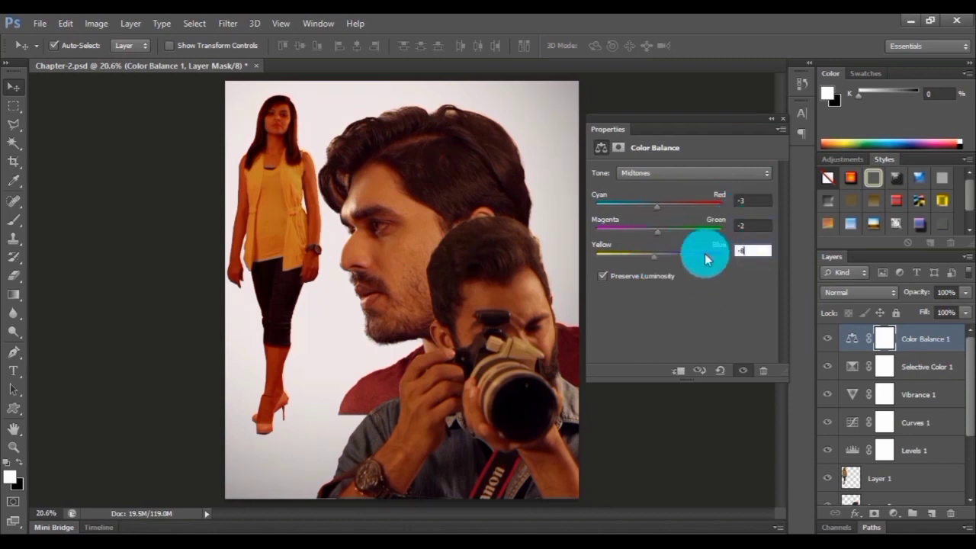
Set both Magenta–Green and Cyan–Red to -5 for the Color Balance midtones.
left_click(762, 227)
type("-")
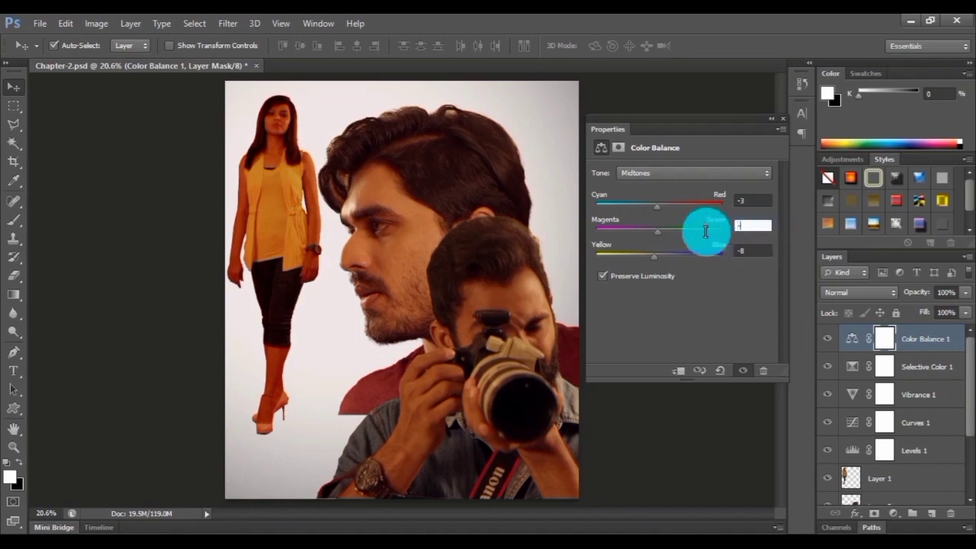
type("5")
left_click_drag(752, 196, 727, 200)
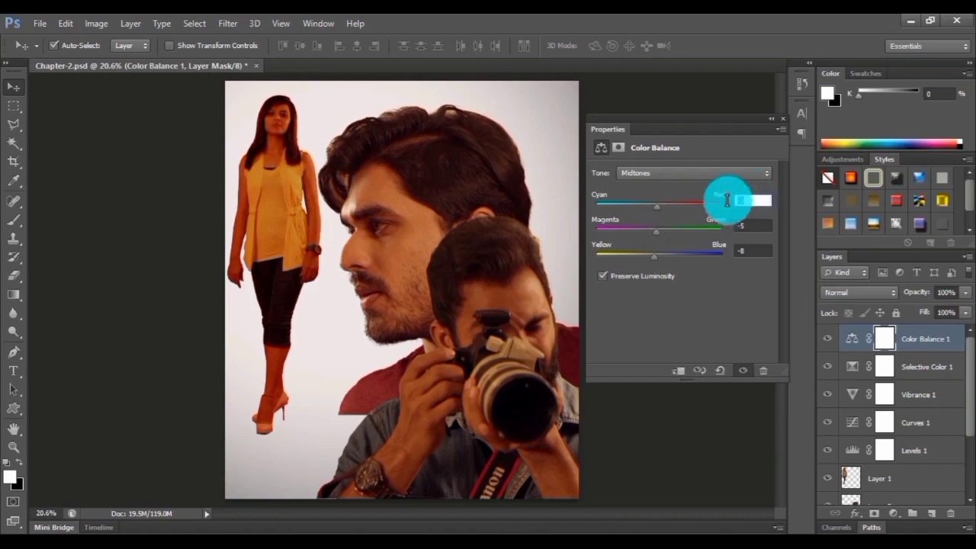
double_click(752, 222)
left_click(754, 226)
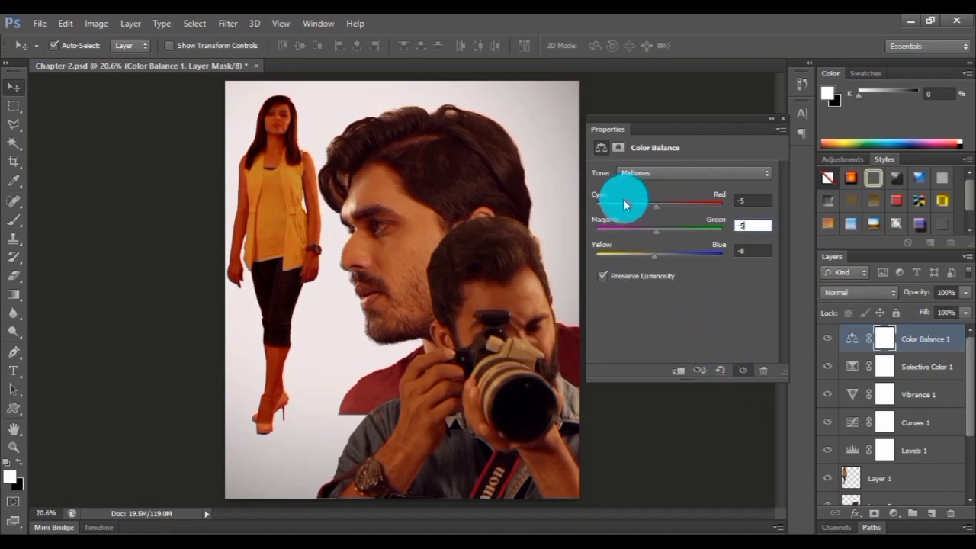
left_click(689, 175)
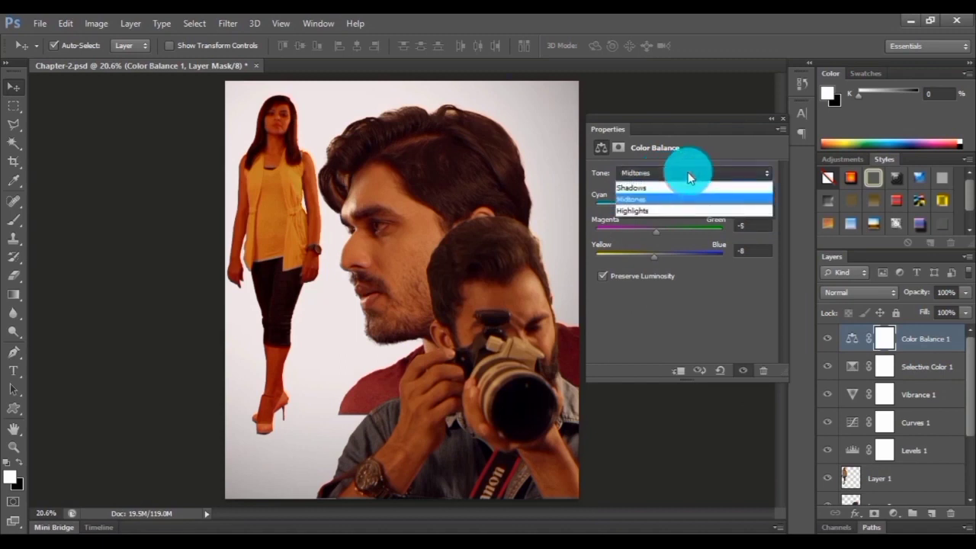
left_click(688, 177)
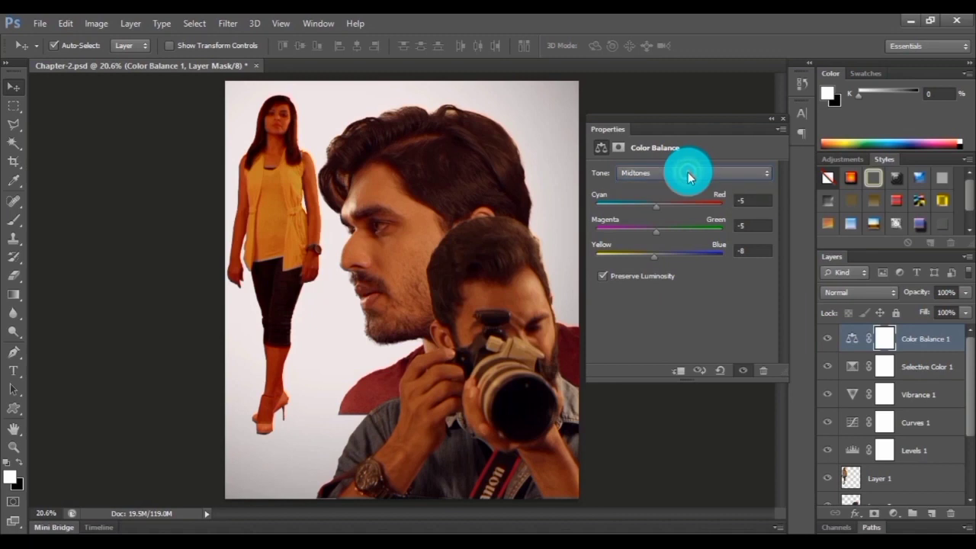
Collapse the Color Balance properties and toggle the Color Balance 1 layer's visibility to compare the image with and without it.
left_click(766, 119)
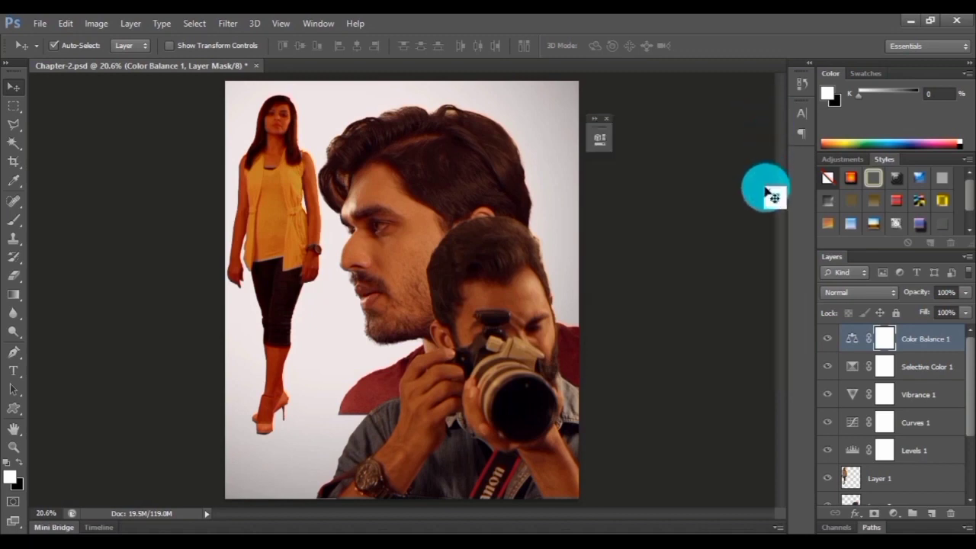
left_click(828, 339)
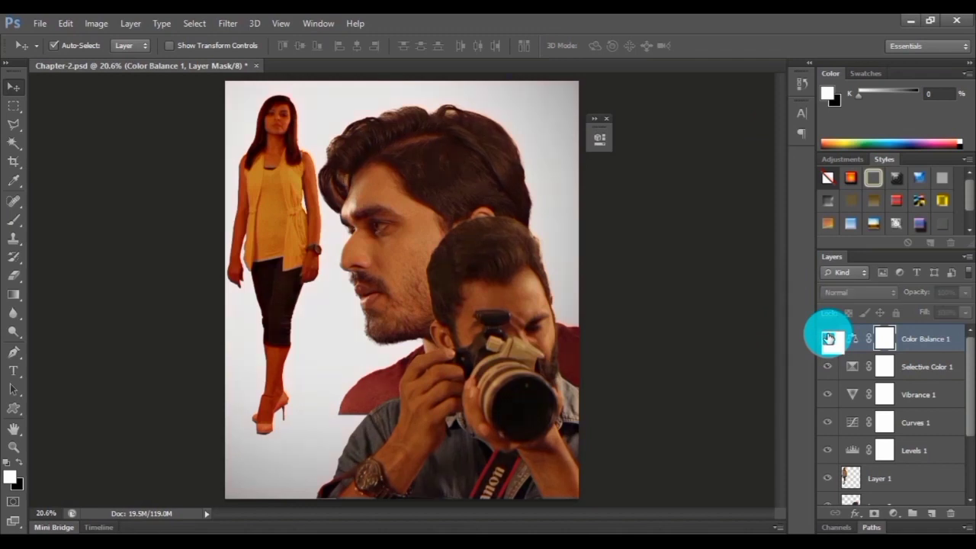
left_click(827, 346)
left_click(827, 347)
left_click(827, 348)
Reopen the Color Balance 1 and Levels 1 adjustment settings in turn to review them, collapsing the properties after each.
double_click(852, 339)
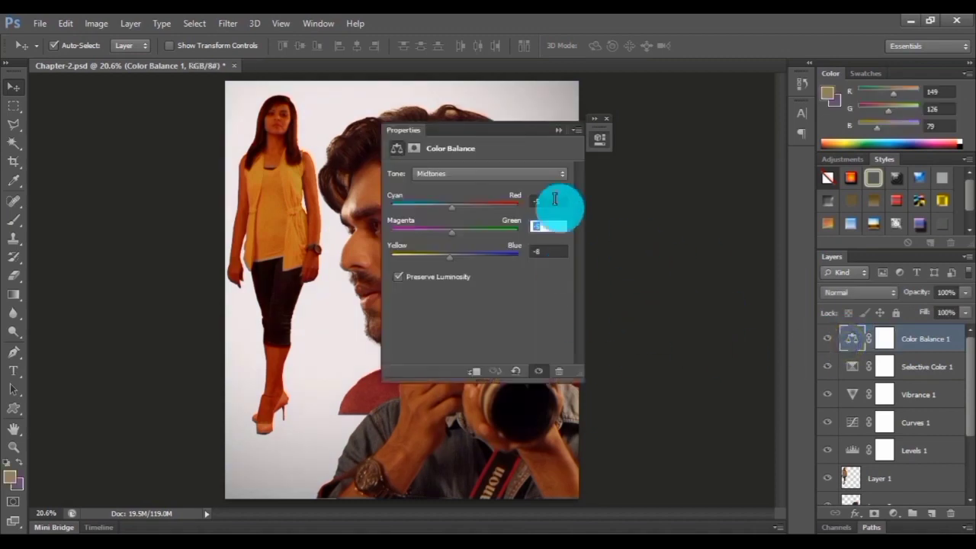
left_click(558, 132)
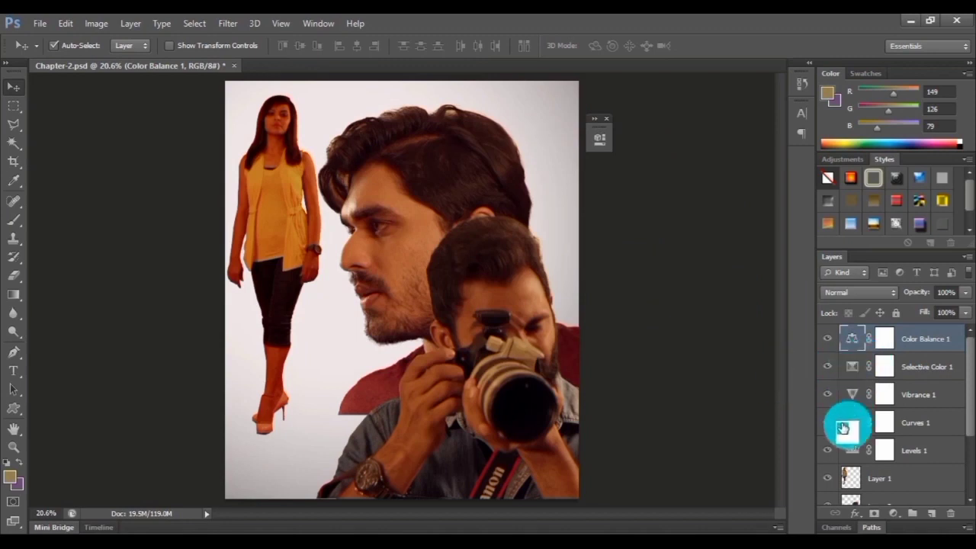
mouse_move(967, 414)
left_mouse_down()
mouse_move(961, 451)
mouse_move(961, 403)
left_mouse_up()
left_click_drag(939, 444, 861, 342)
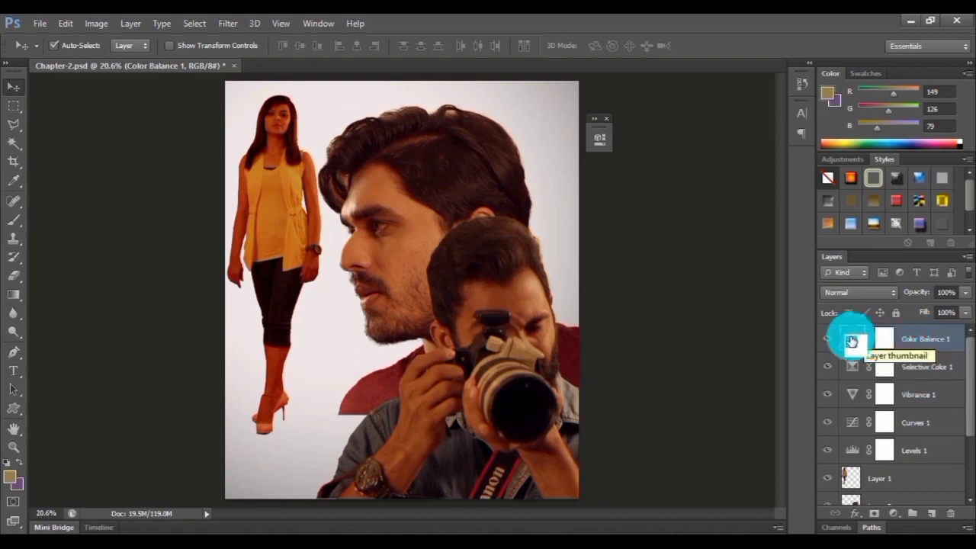
left_click_drag(852, 341, 830, 450)
left_click(832, 453)
left_click(833, 453)
double_click(850, 451)
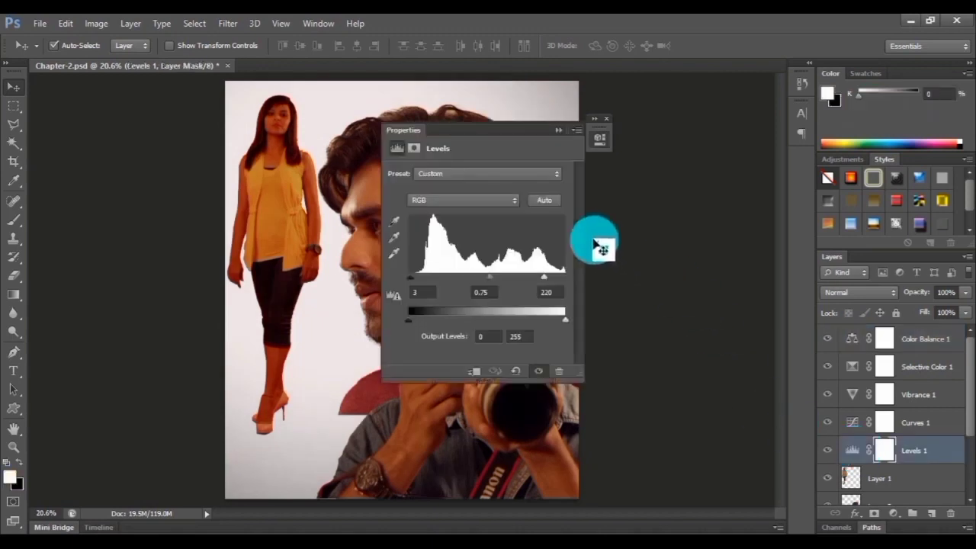
left_click(557, 130)
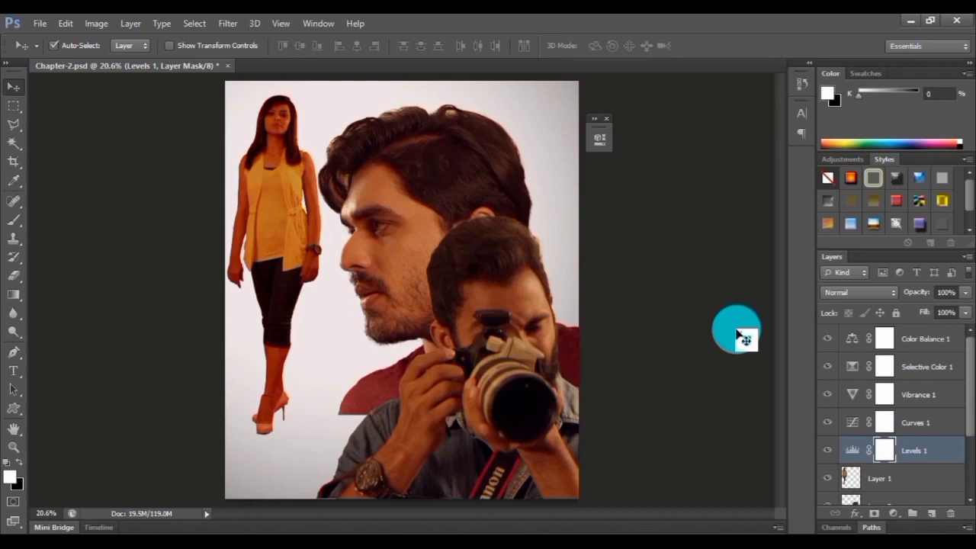
mouse_move(862, 465)
left_mouse_down()
mouse_move(856, 349)
mouse_move(845, 451)
mouse_move(872, 450)
left_mouse_up()
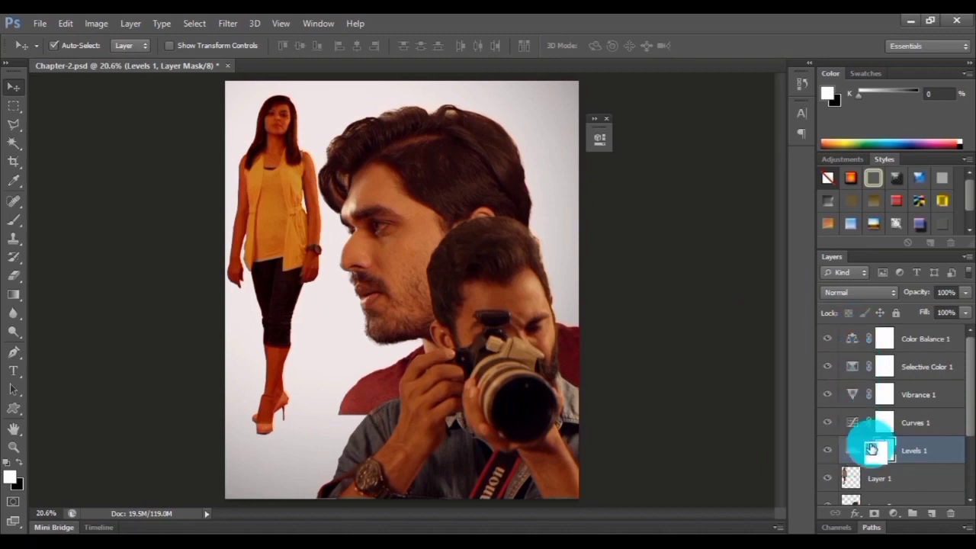
Select the standing woman's layer, open the Brightness/Contrast adjustment for it and move the dialog clear of the photo.
left_click_drag(965, 403, 967, 429)
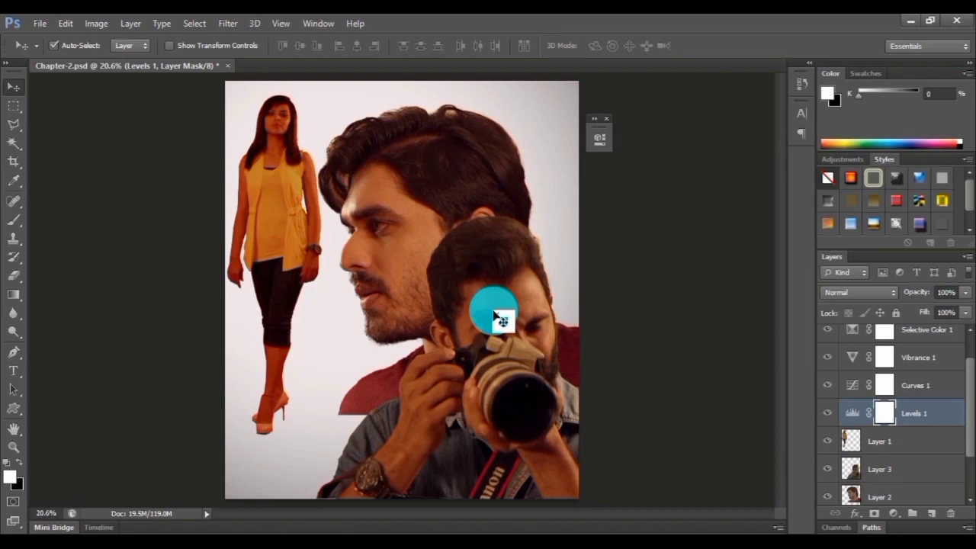
left_click(281, 124)
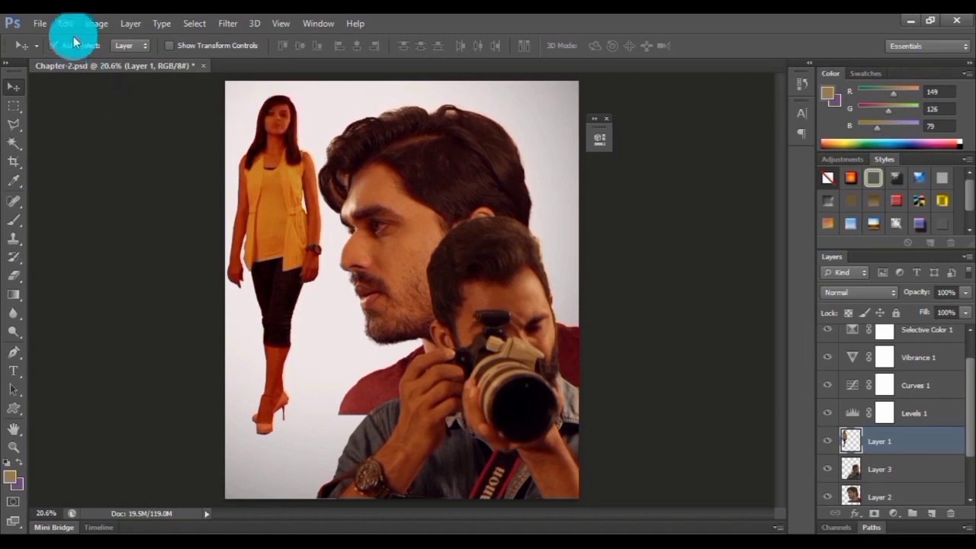
left_click(92, 24)
mouse_move(100, 61)
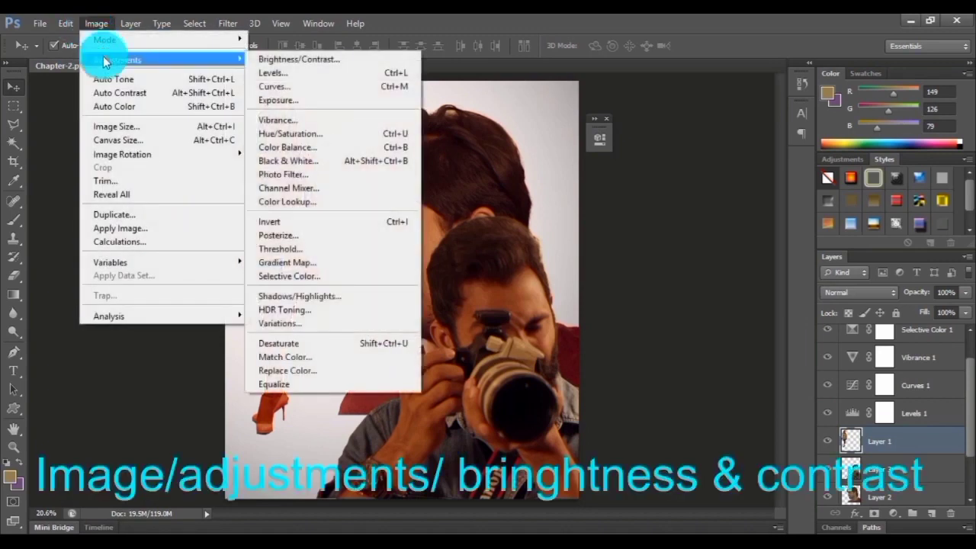
left_click(280, 61)
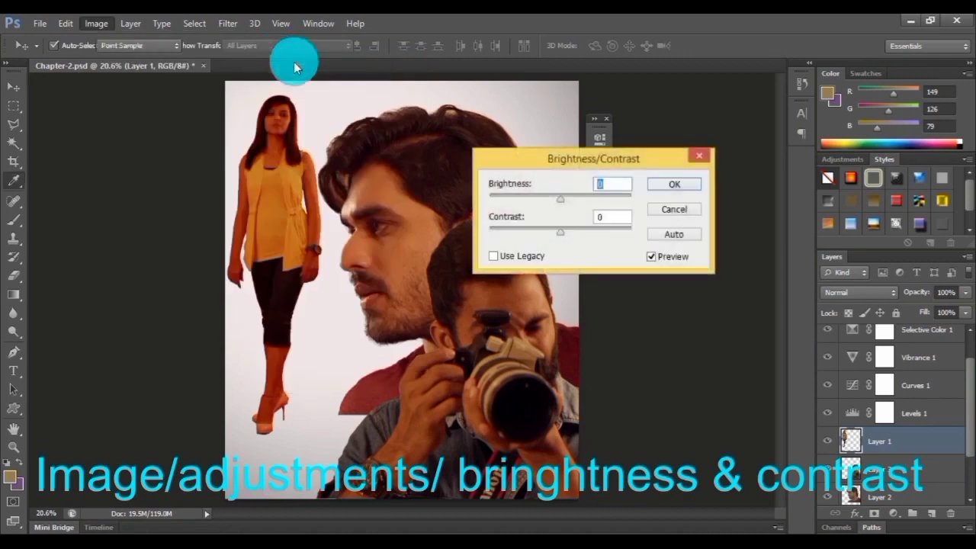
left_click_drag(552, 166, 649, 122)
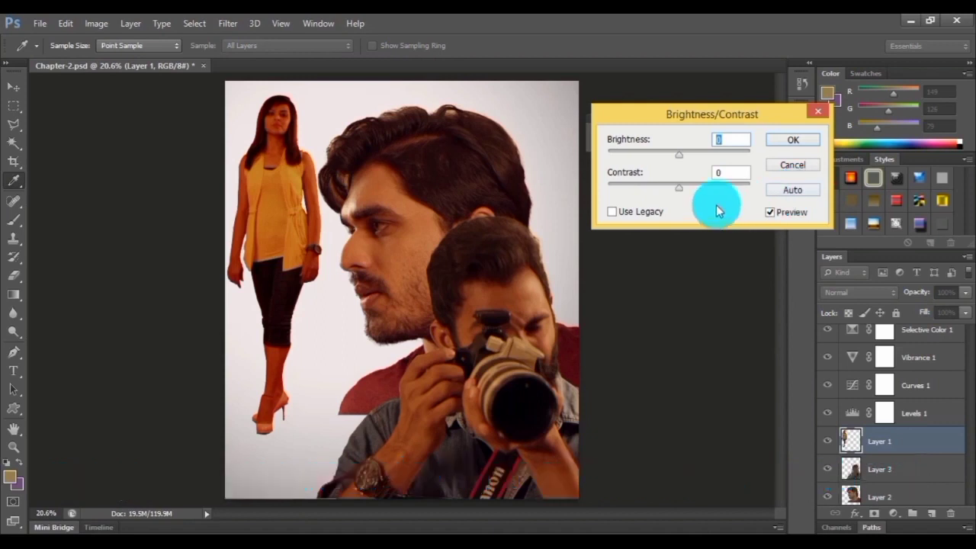
Set Brightness to 30 and Contrast to 5 for the woman's layer.
left_click_drag(683, 159, 690, 162)
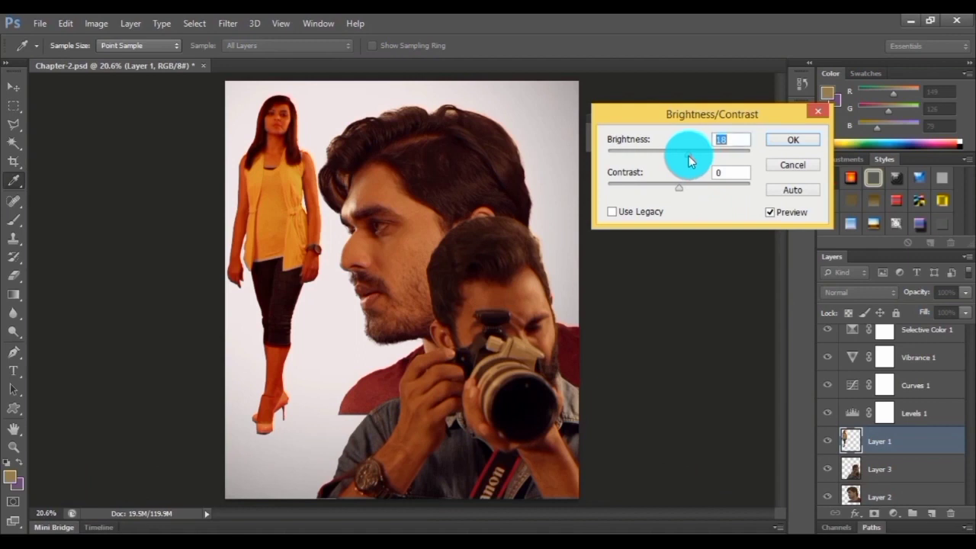
type("20")
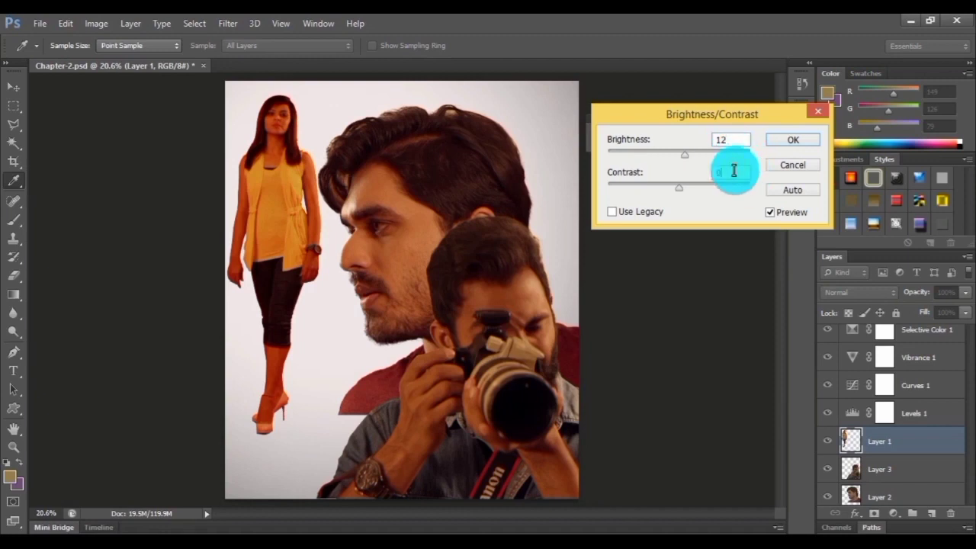
key("Tab")
double_click(732, 137)
left_click_drag(679, 165, 697, 157)
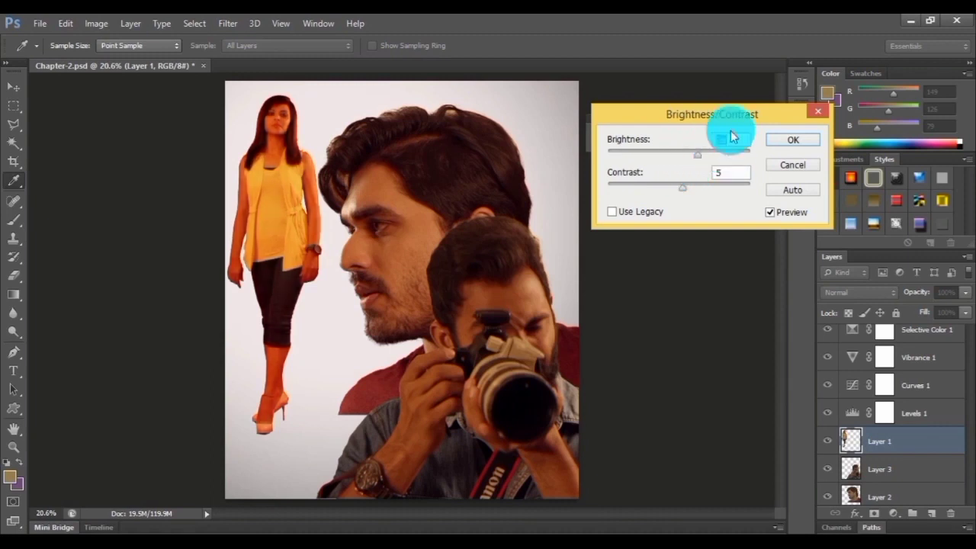
type("30")
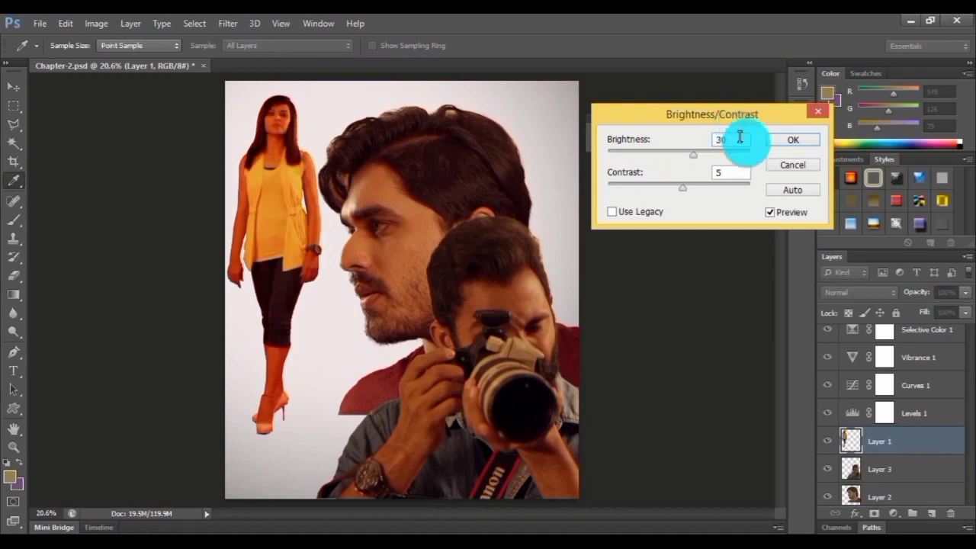
left_click_drag(725, 172, 696, 176)
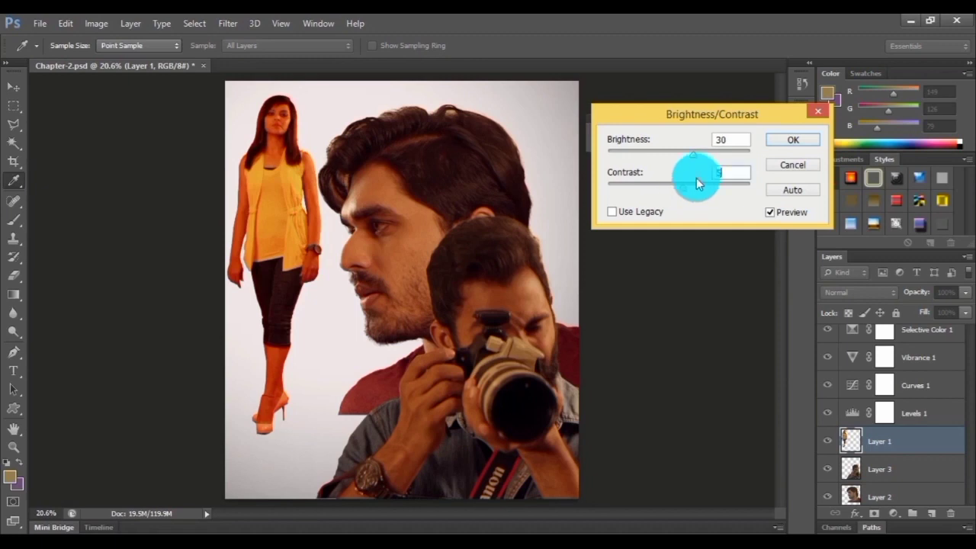
Compare the woman with the preview off and on, and apply the Brightness/Contrast adjustment.
left_click(770, 214)
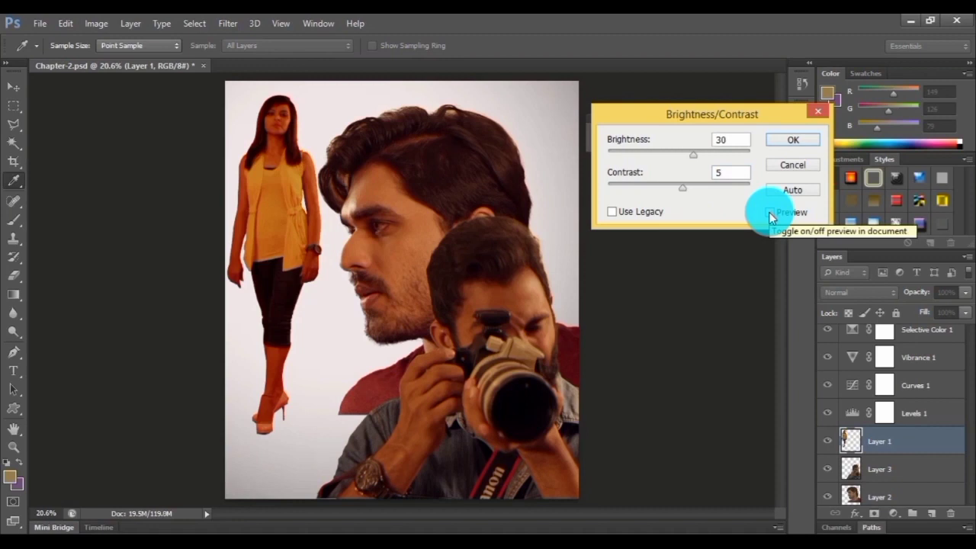
left_click(770, 216)
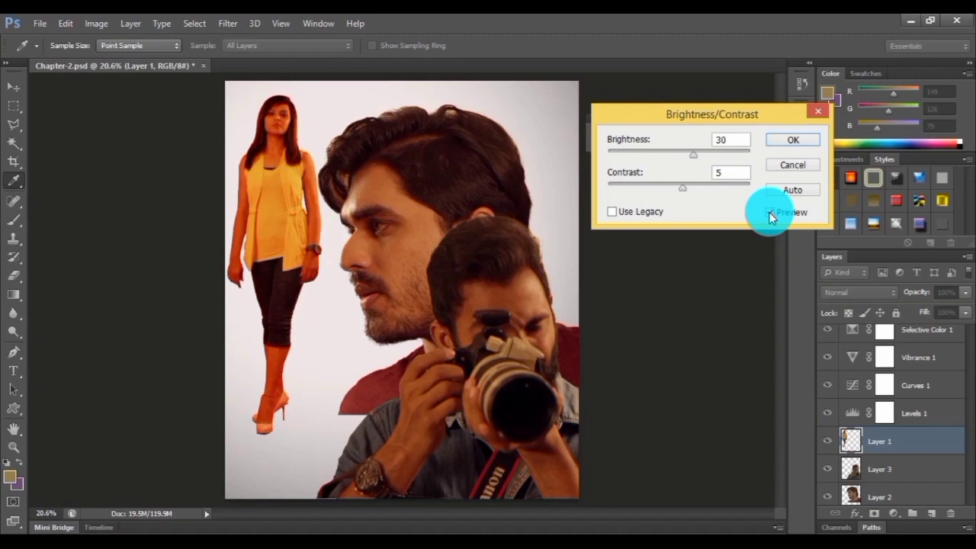
left_click(793, 141)
key("v")
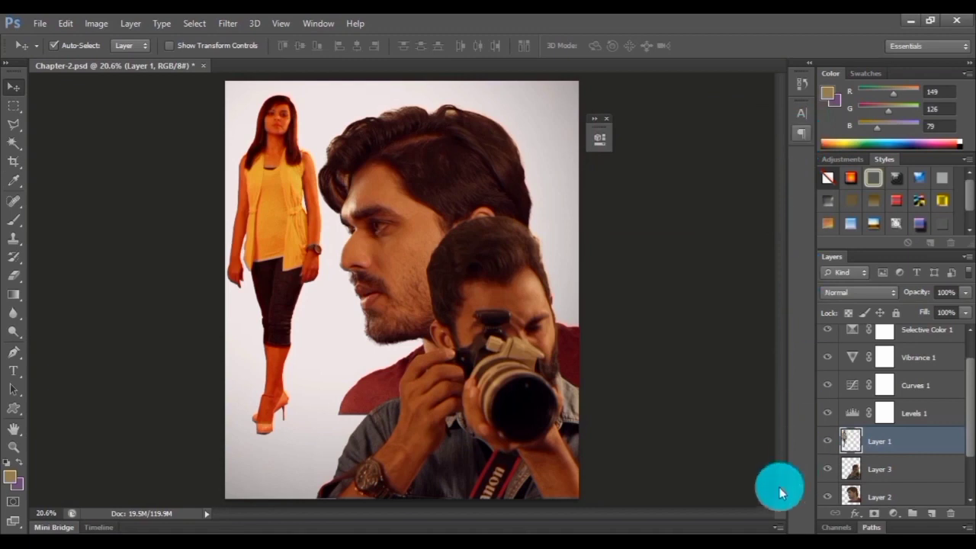
Open the Selective Color adjustment for the woman's layer and set the Yellows to Magenta -10 and Yellow 70.
left_click_drag(892, 450, 304, 248)
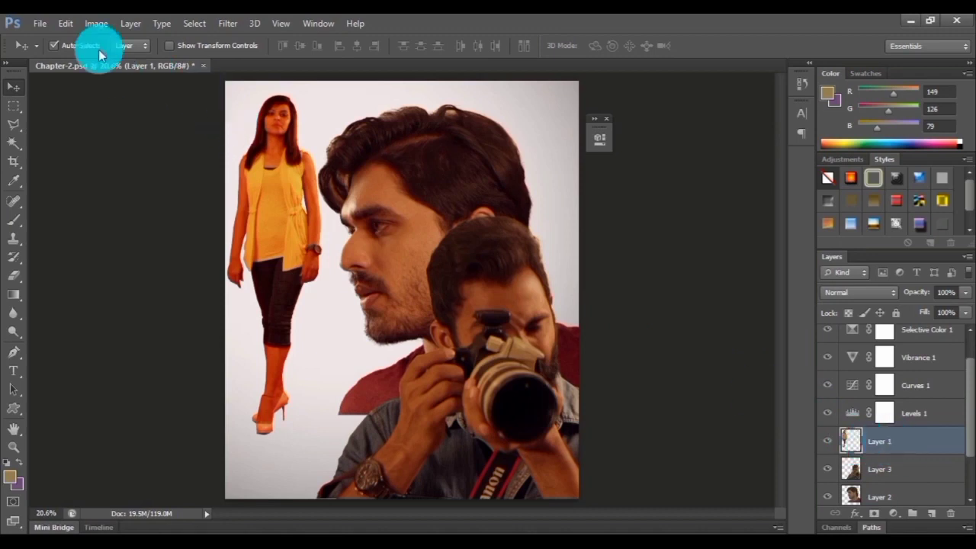
left_click(97, 24)
mouse_move(93, 60)
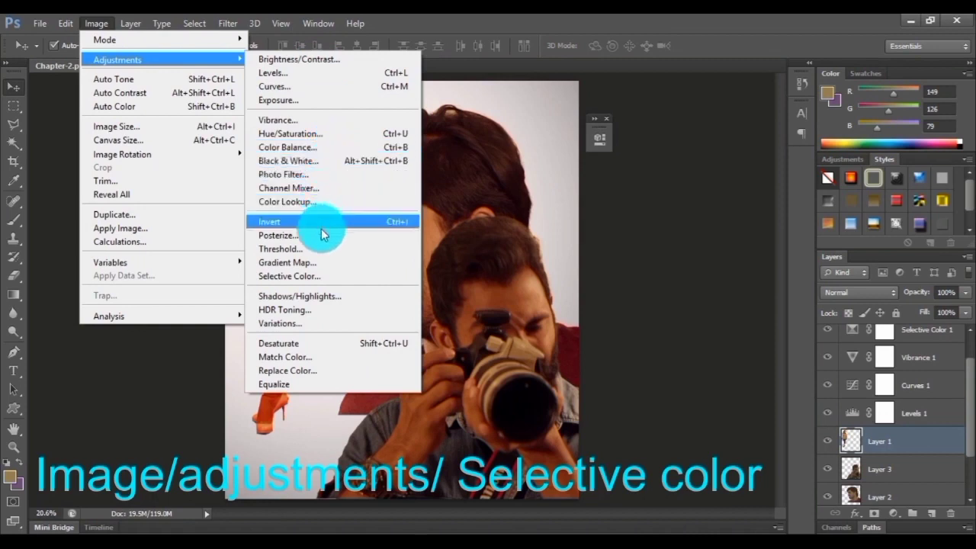
left_click(325, 281)
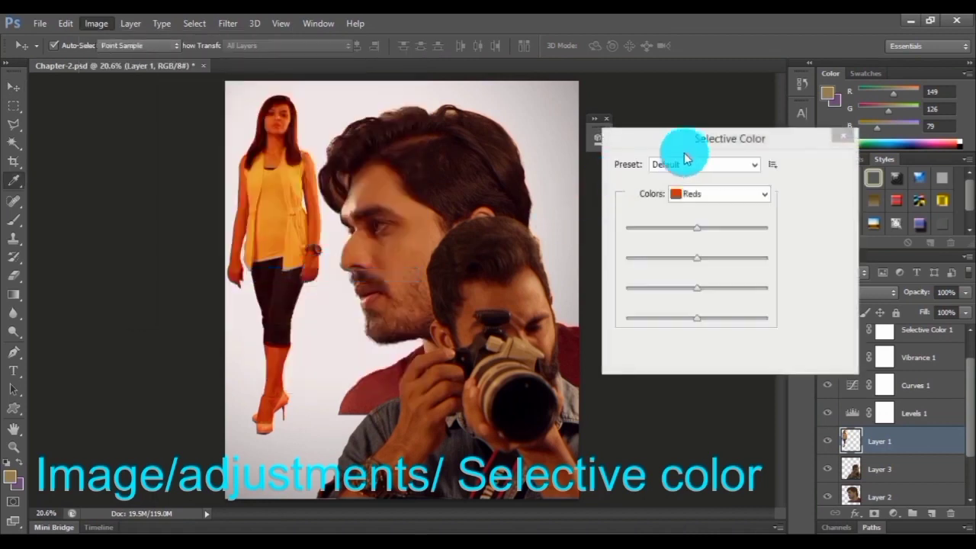
left_click(718, 195)
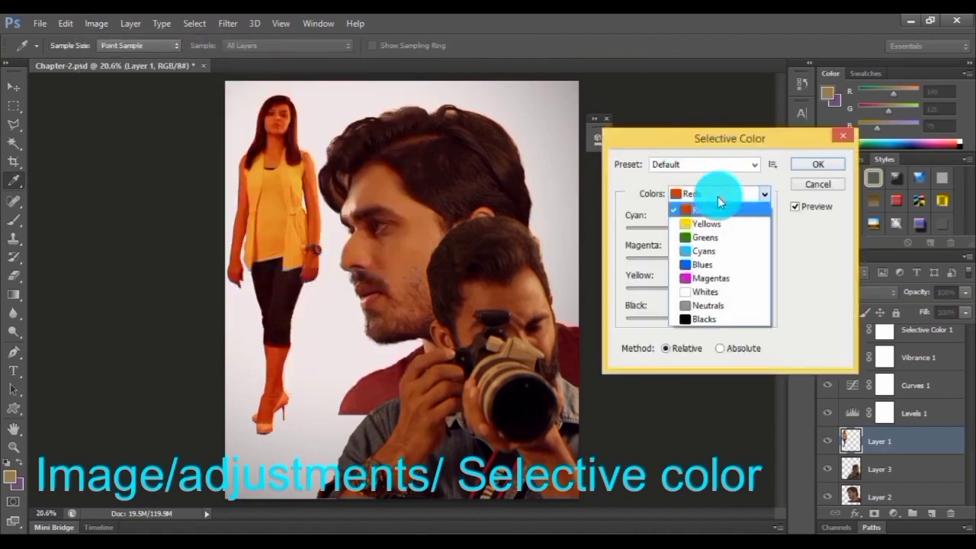
left_click(706, 223)
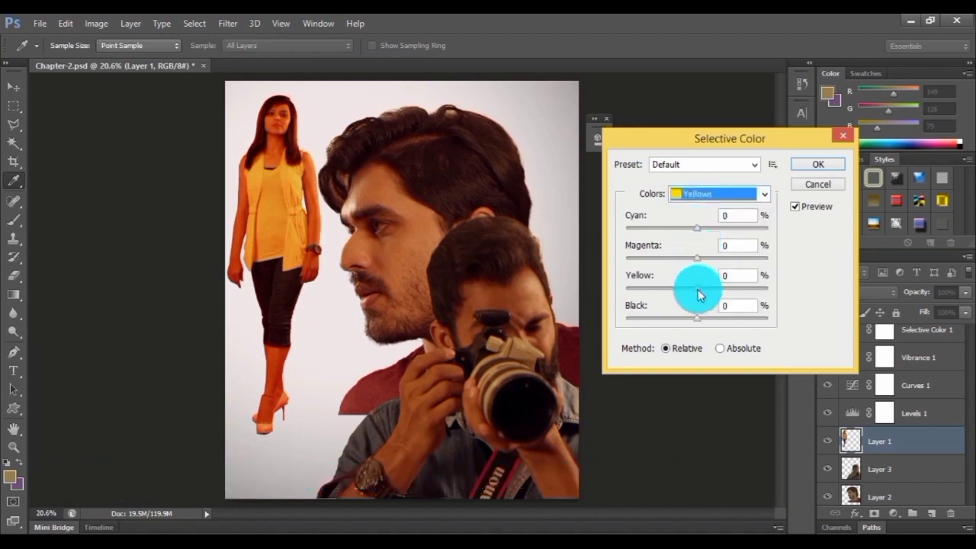
left_click_drag(698, 291, 709, 291)
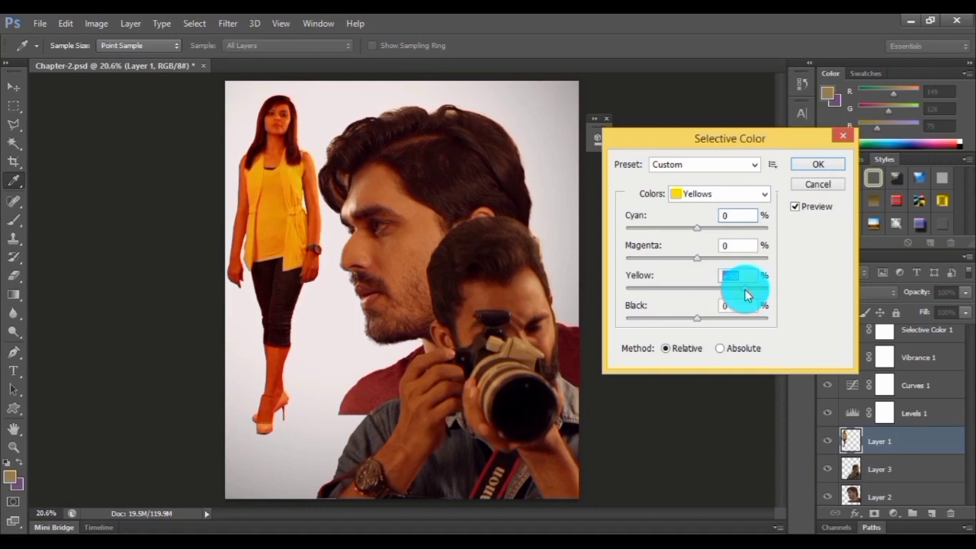
left_click_drag(746, 295, 744, 295)
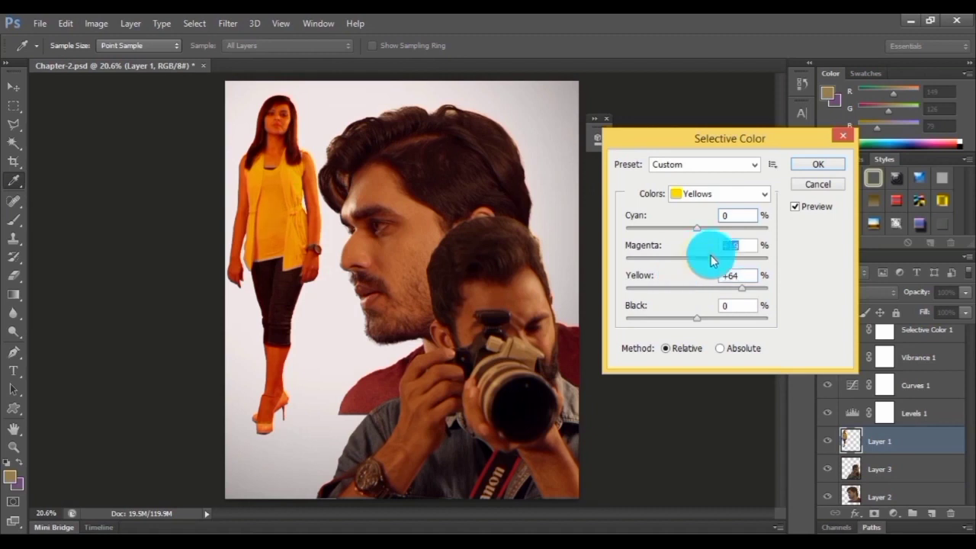
mouse_move(709, 256)
left_mouse_down()
mouse_move(680, 257)
mouse_move(732, 255)
mouse_move(696, 256)
left_mouse_up()
type("-10")
left_click(735, 274)
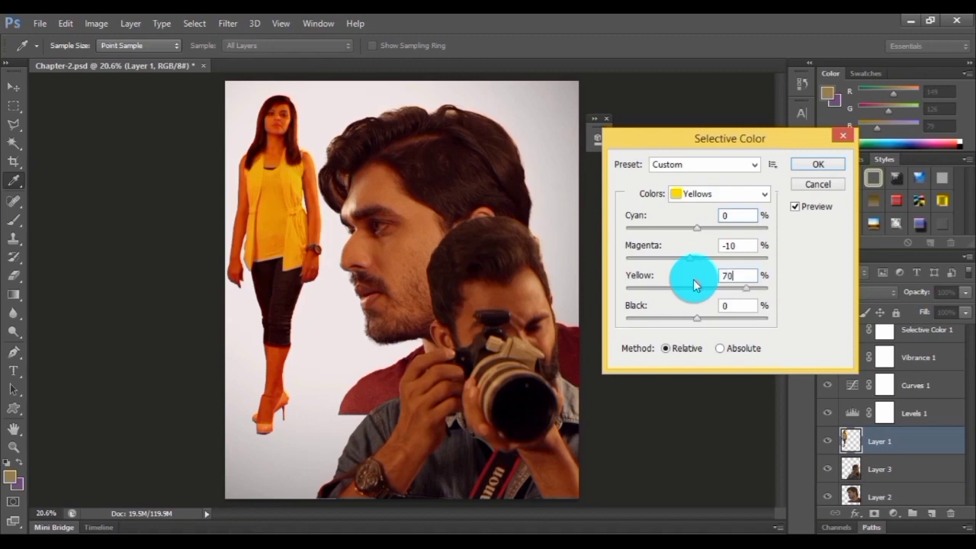
Set Cyan to 2 for the Yellows and lower their Yellow value first to 58, then to 38.
left_click_drag(695, 228, 716, 228)
left_click(750, 218)
type("2")
key("Tab")
key("Tab")
type("58")
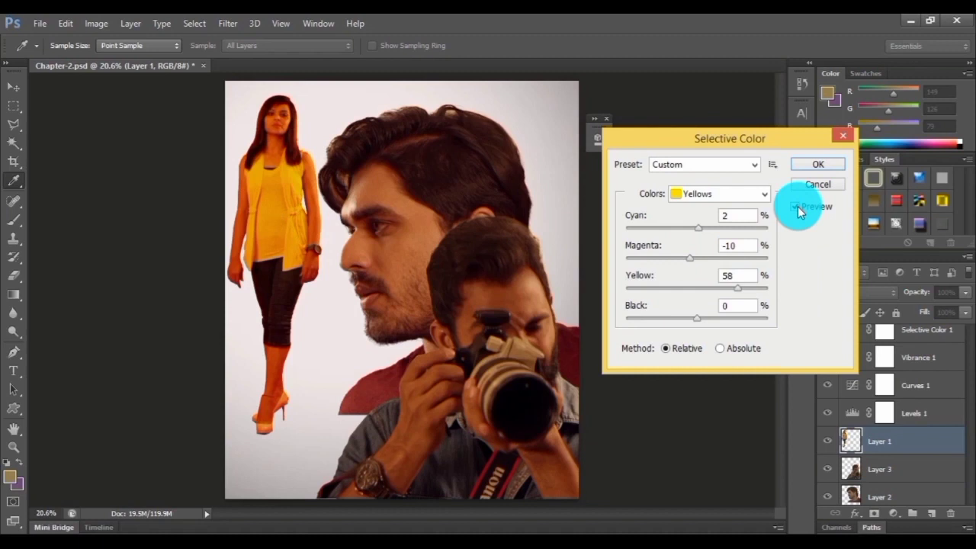
left_click_drag(738, 289, 724, 289)
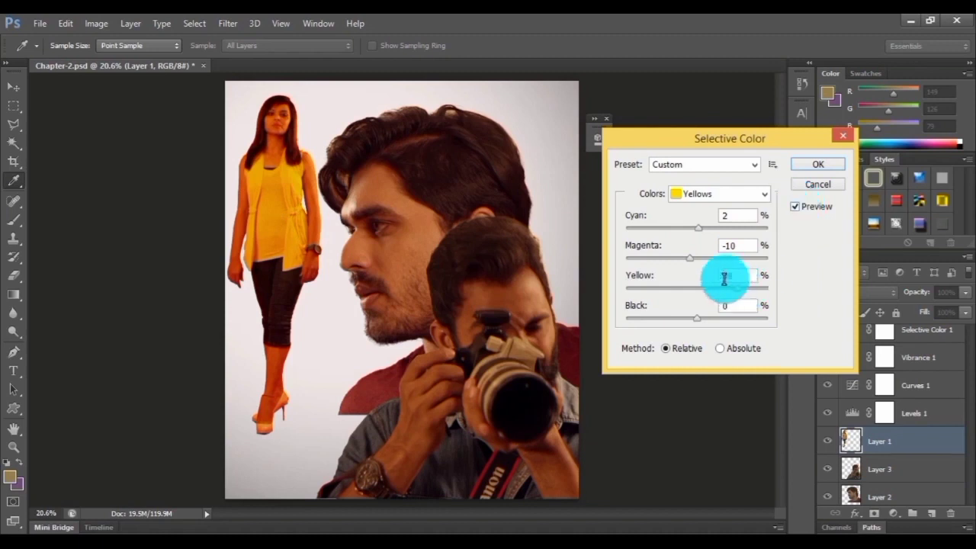
left_click(793, 207)
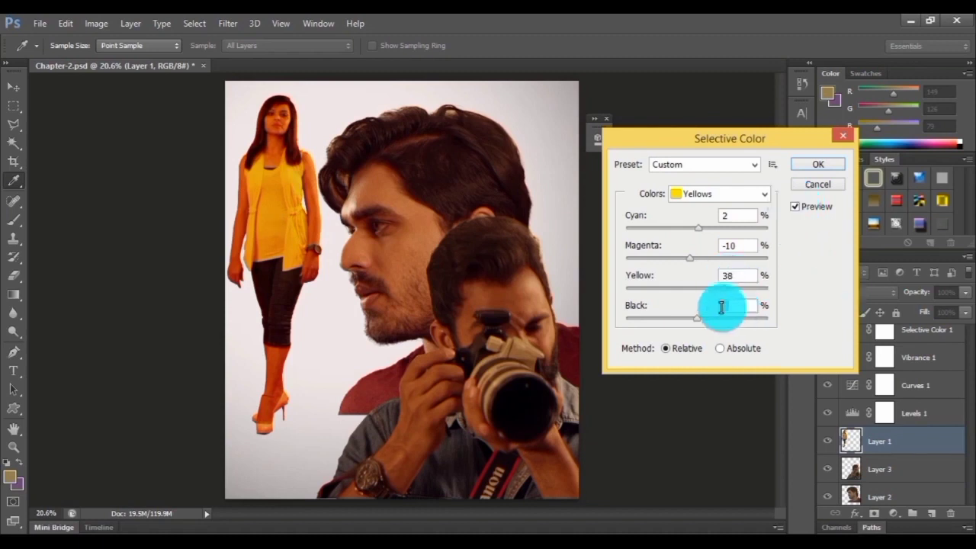
Set Black to -10 for the Yellows and compare the woman with the preview off and on.
left_click_drag(685, 317, 680, 316)
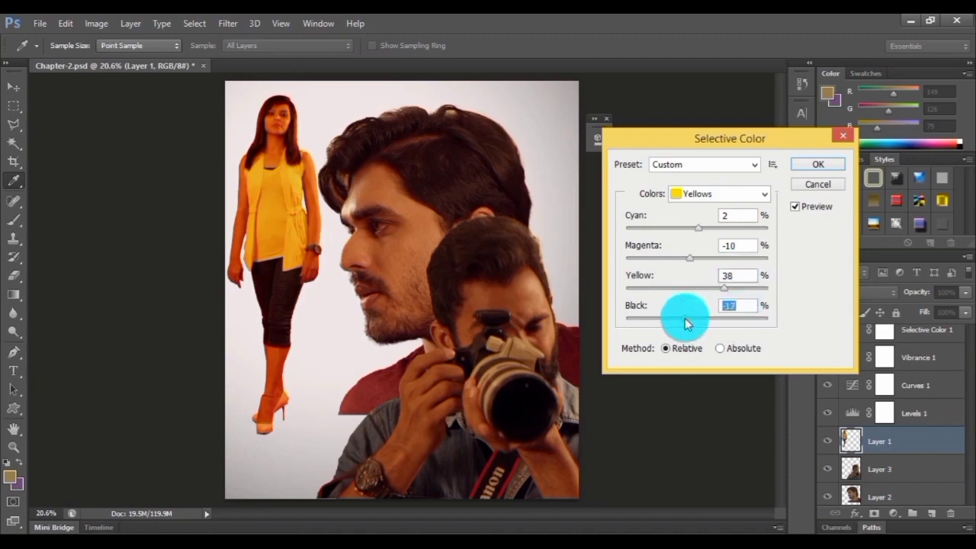
left_click(797, 207)
left_click(797, 208)
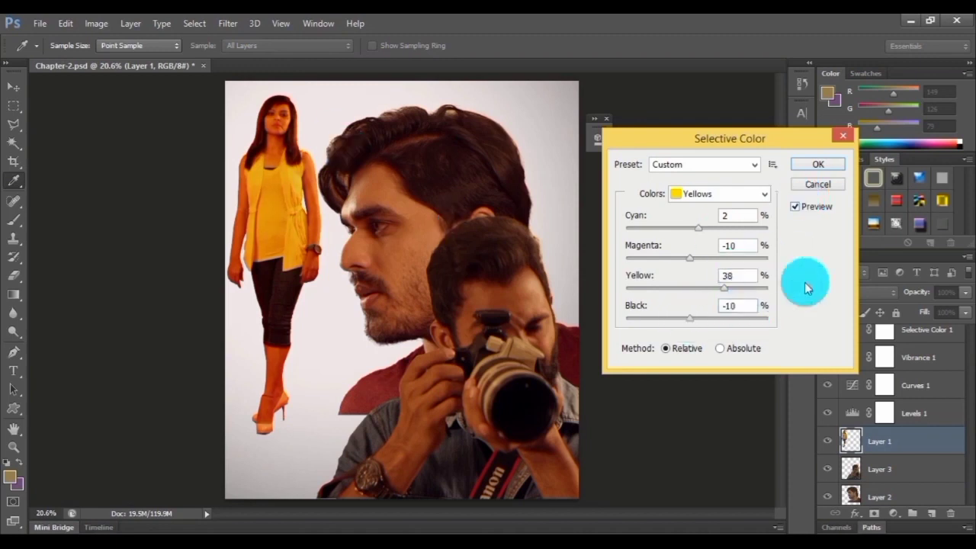
Switch the Selective Color adjustment to the Reds and set Cyan to 12, Magenta to 5 and Yellow to -12.
left_click(716, 194)
left_click(697, 208)
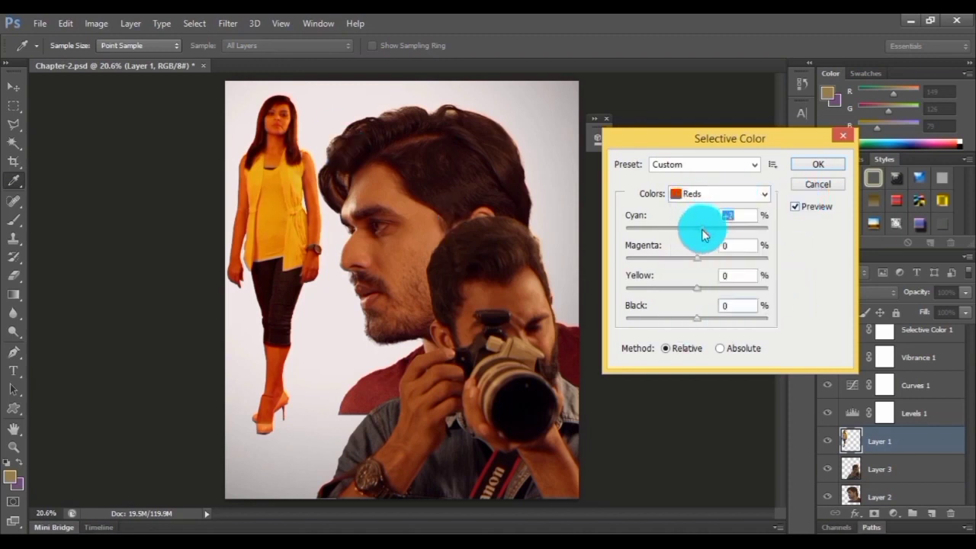
type("12")
key("Tab")
type("5")
key("Tab")
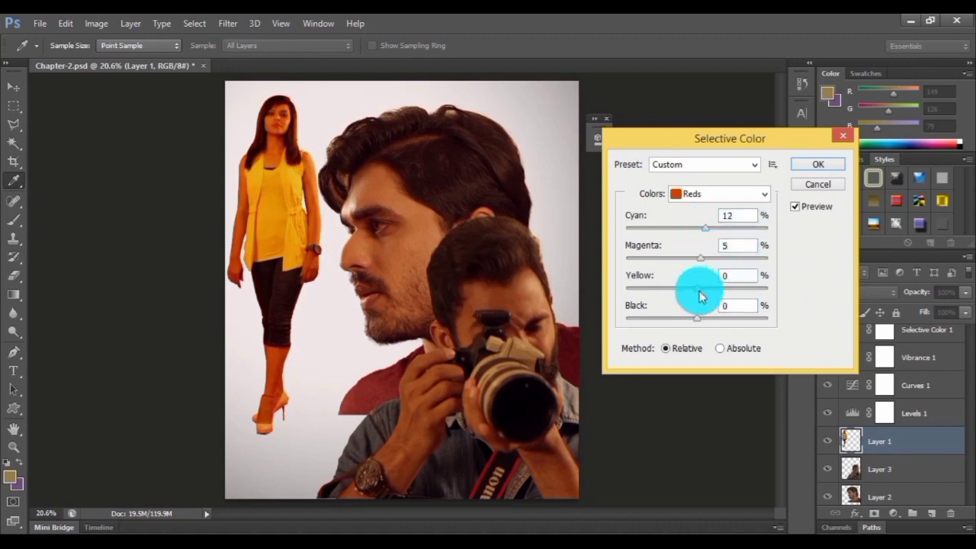
mouse_move(696, 288)
left_mouse_down()
mouse_move(682, 290)
mouse_move(690, 290)
left_mouse_up()
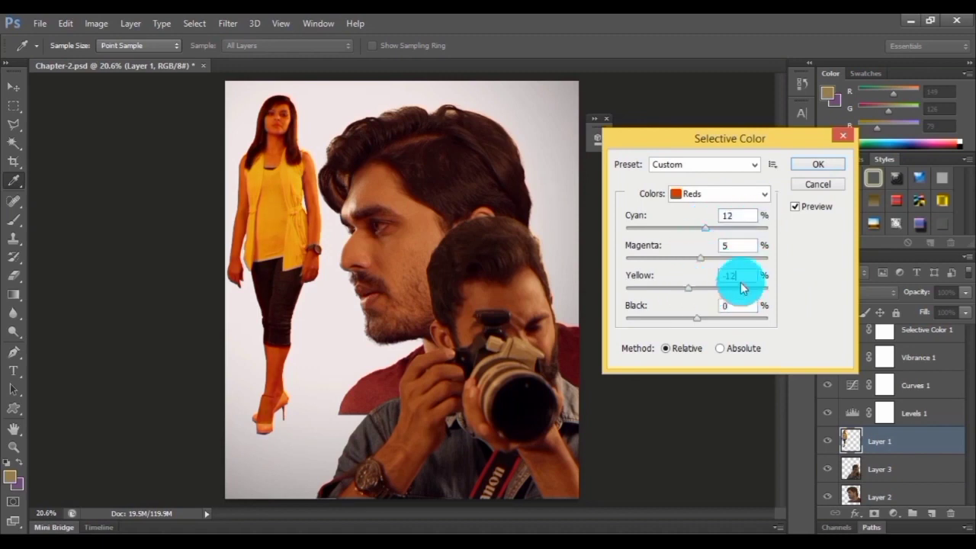
Compare the preview off and on, set Yellow to 3 for the Reds, and apply the Selective Color adjustment.
left_click(810, 207)
left_click(797, 213)
left_click_drag(689, 288, 703, 296)
left_click(800, 212)
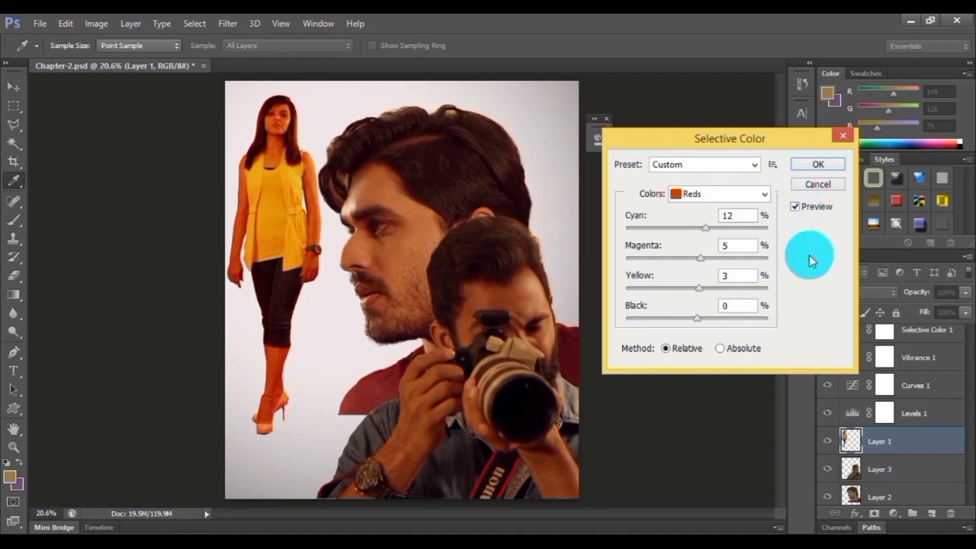
left_click(819, 166)
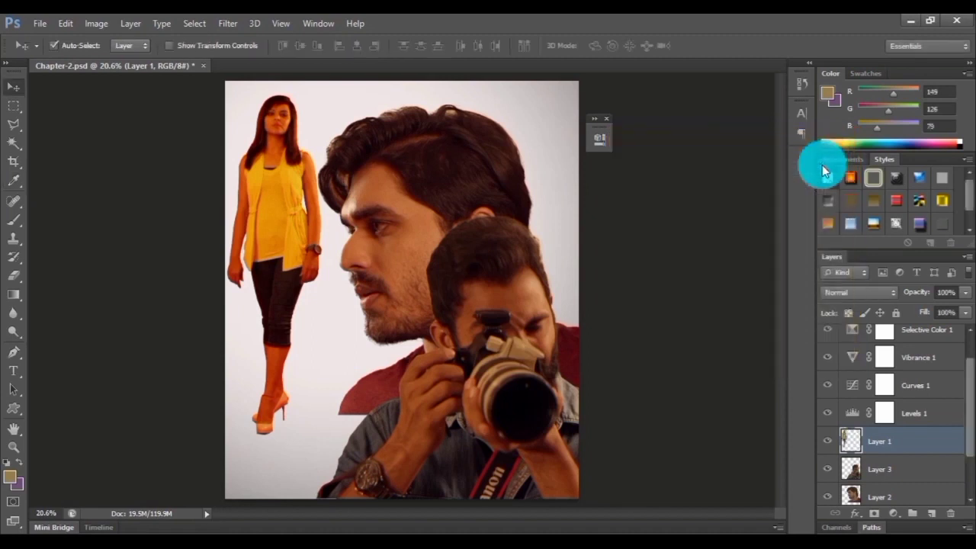
Hide all adjustment layers from Color Balance 1 down to Levels 1, and show them again one by one to compare the grading.
left_click_drag(967, 421, 968, 369)
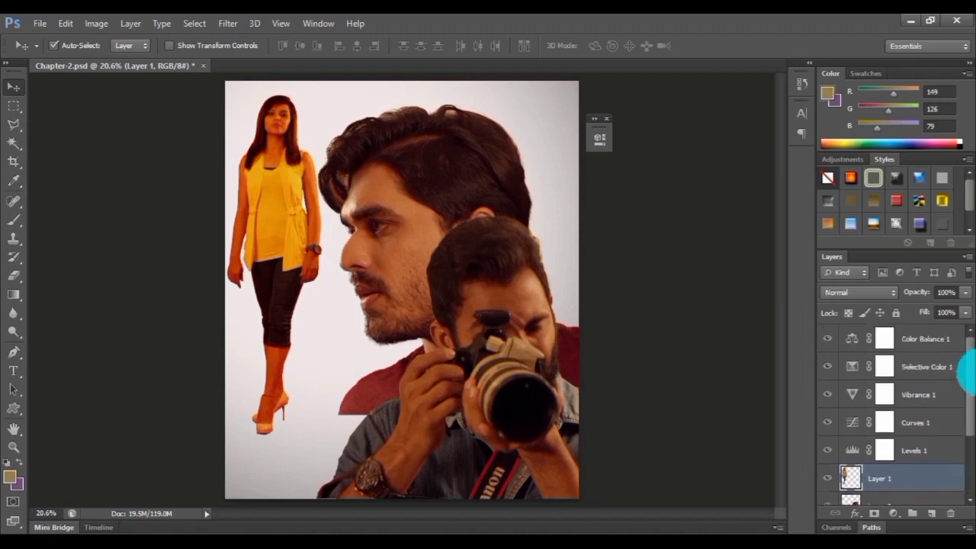
left_click_drag(968, 369, 969, 389)
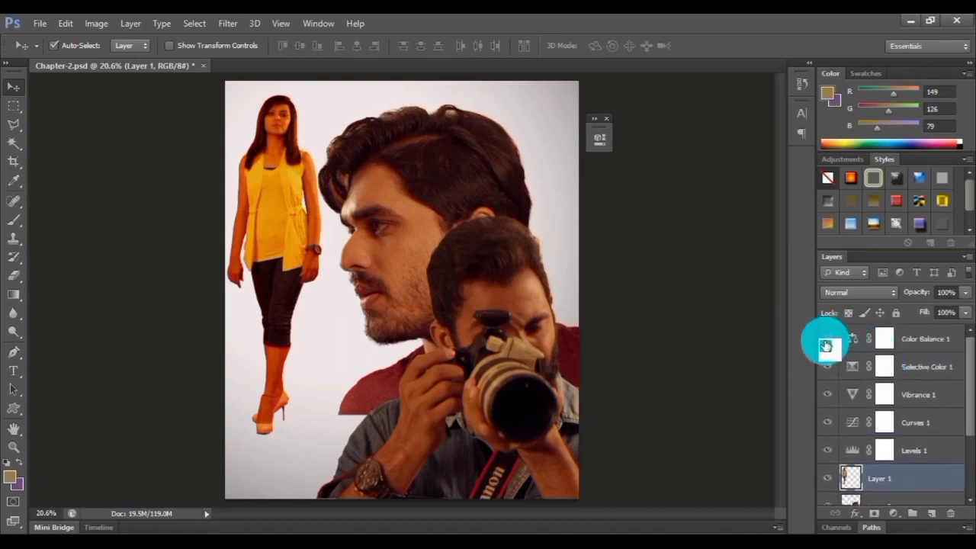
left_click_drag(825, 345, 826, 461)
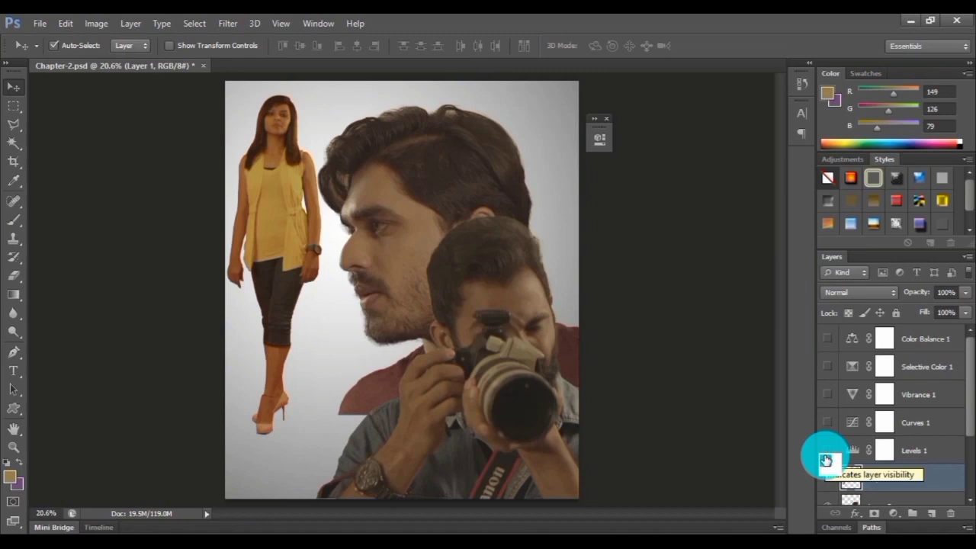
left_click(825, 460)
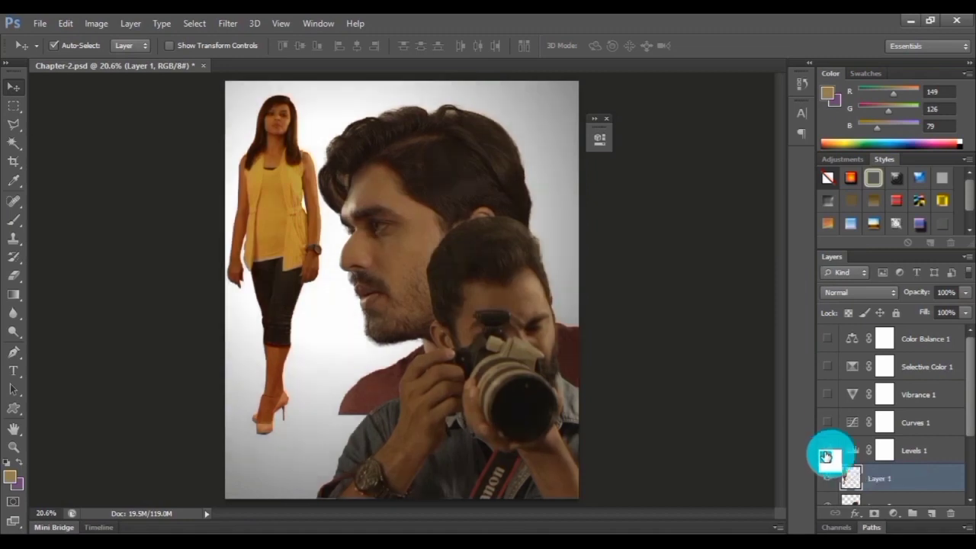
left_click(829, 421)
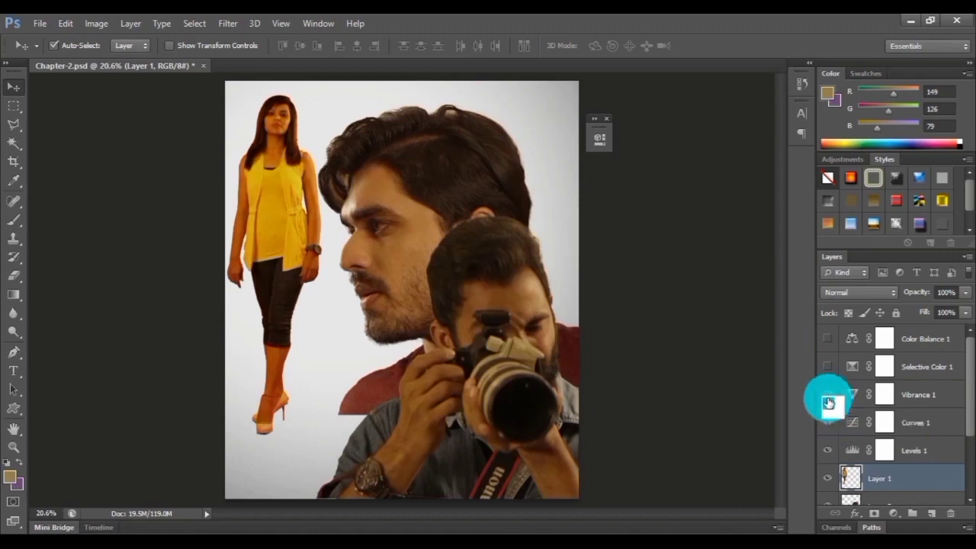
left_click(829, 401)
left_click(829, 372)
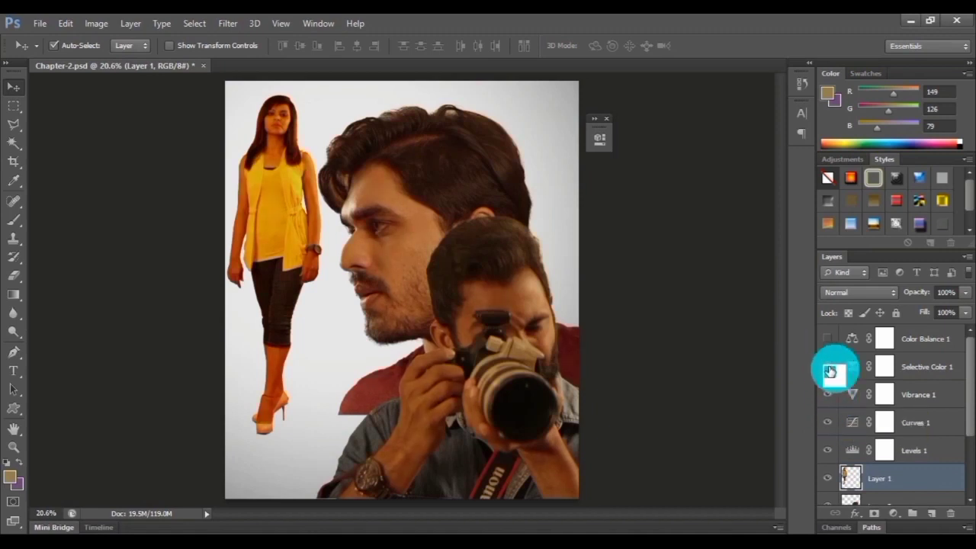
Compare the opening state of Chapter-2.psd with the graded version in the history, return to the last Selective Color state and close the history.
left_click_drag(962, 414, 965, 477)
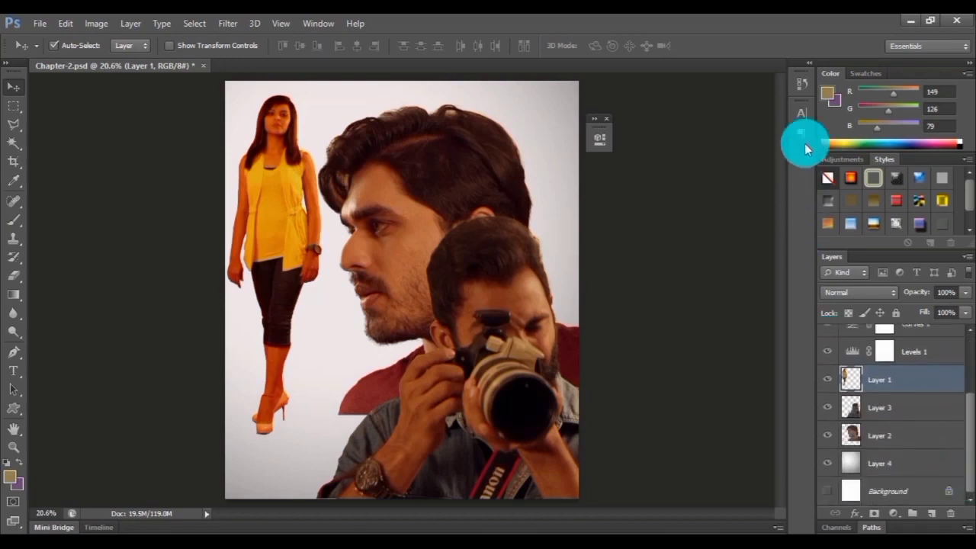
left_click(802, 83)
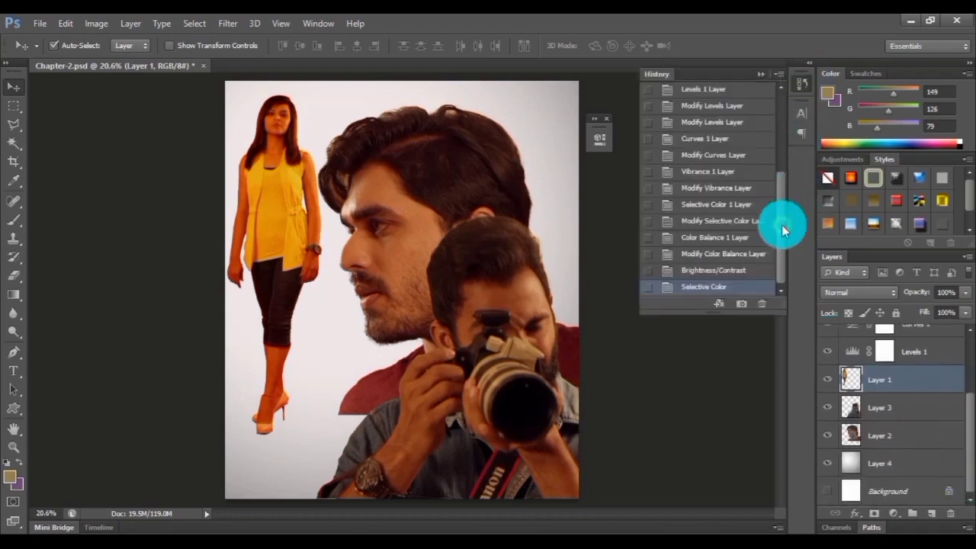
left_click_drag(780, 224, 782, 135)
left_click(739, 94)
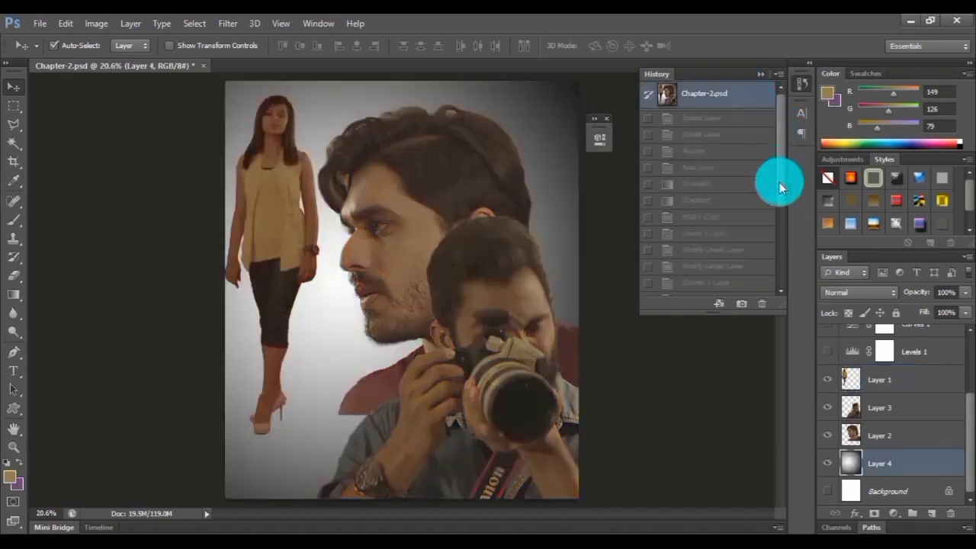
left_click_drag(780, 183, 769, 74)
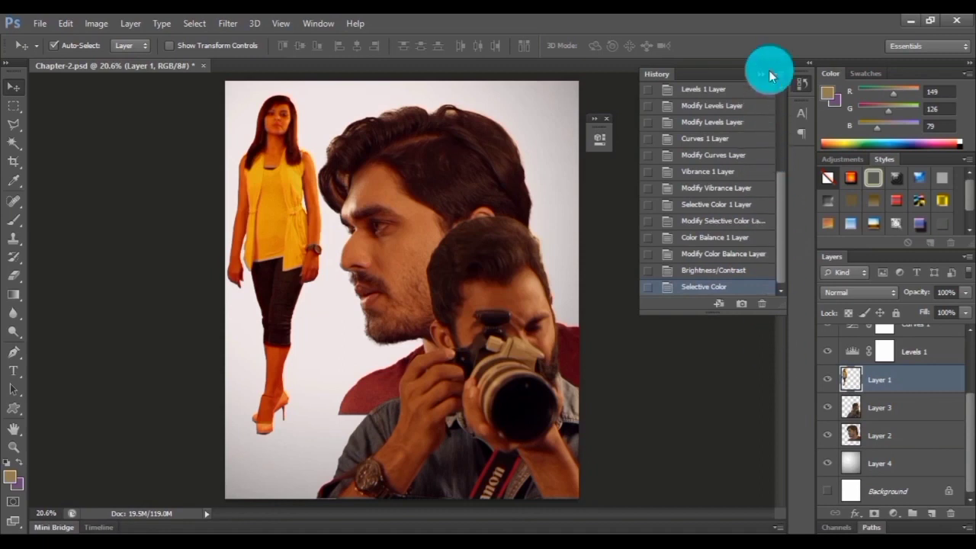
left_click(767, 74)
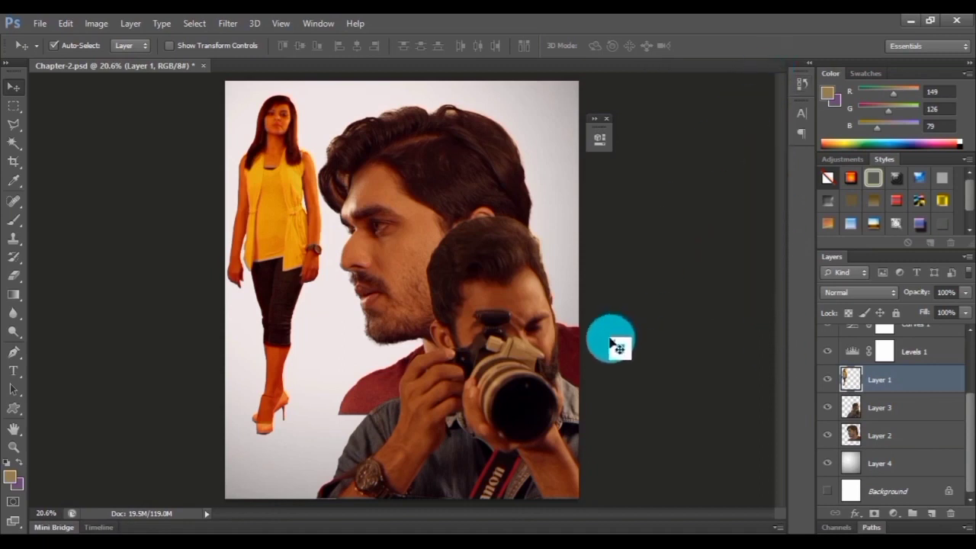
Bring up Show sopper- poster1.jpg in a maximized window at 25% zoom and close the floating panel covering the poster.
mouse_move(289, 532)
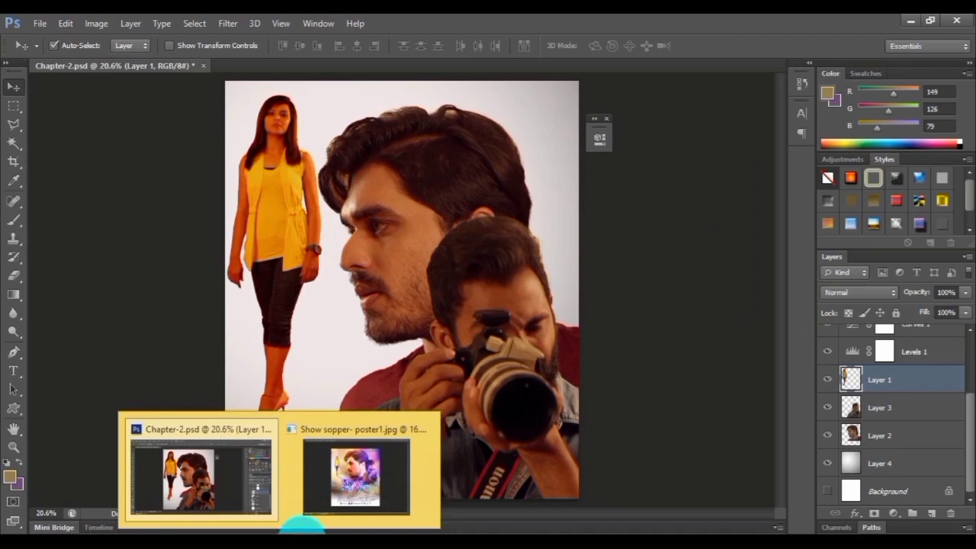
left_click(351, 499)
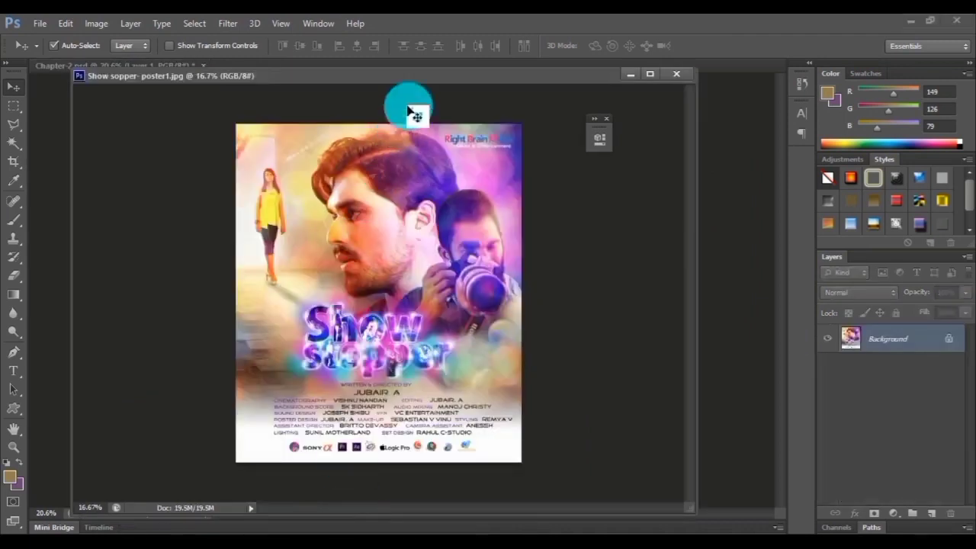
left_click_drag(429, 76, 476, 74)
double_click(476, 75)
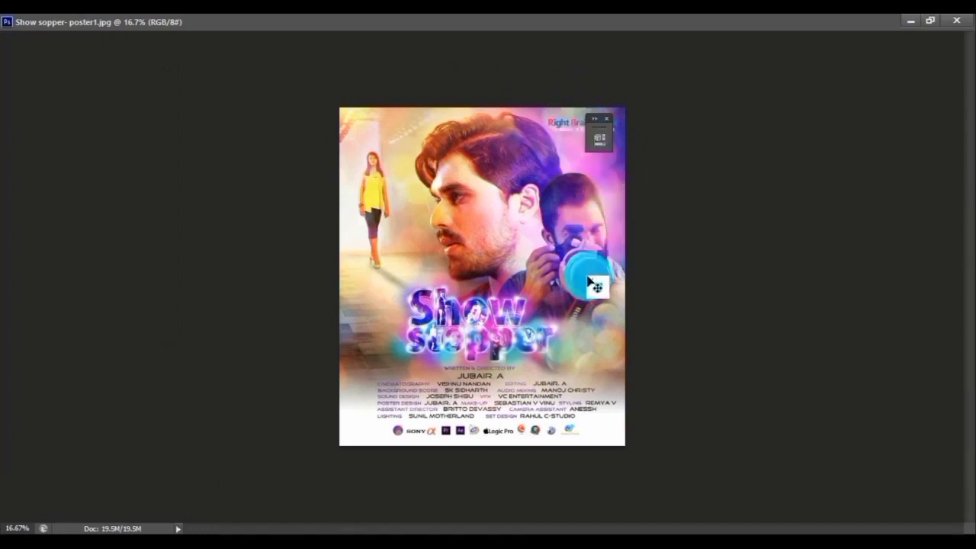
key("ctrl+plus")
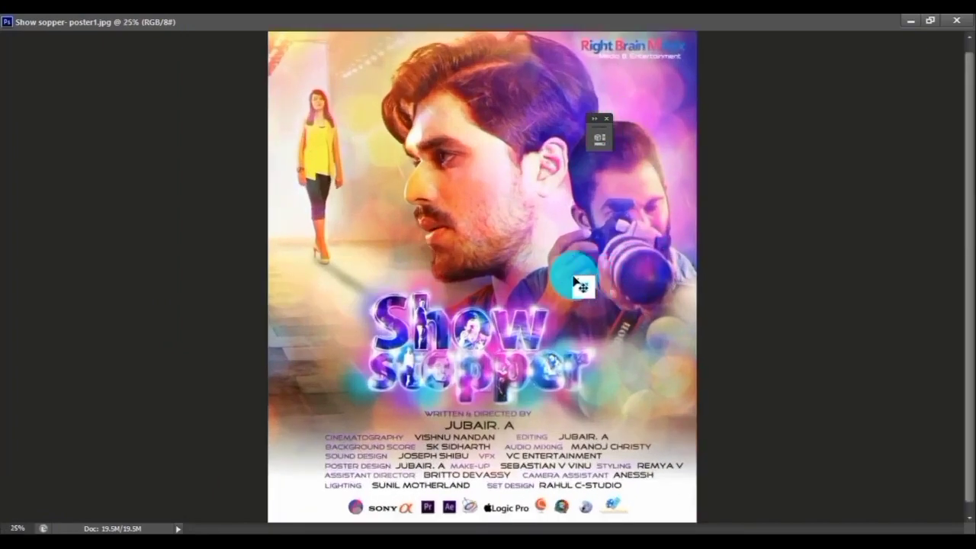
left_click(607, 118)
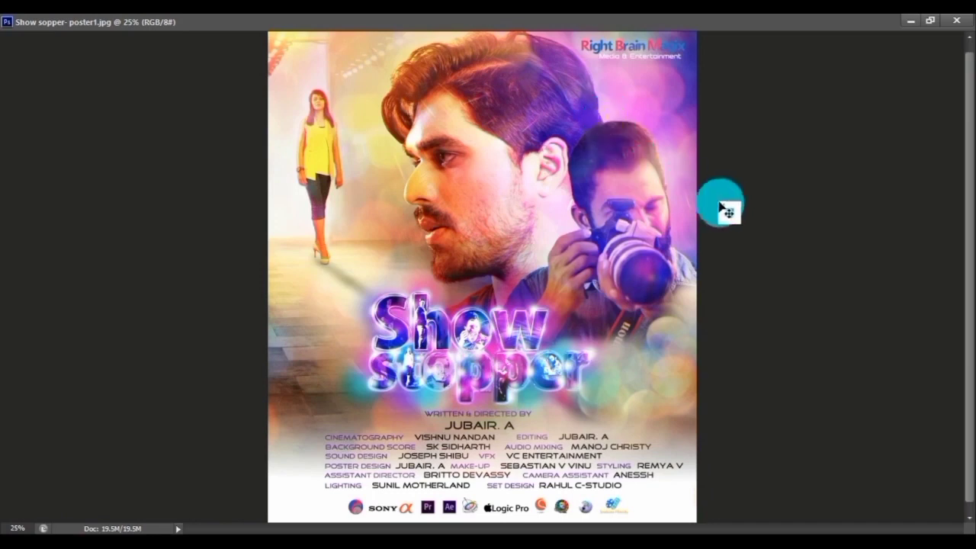
Restore the poster window, dock it beside the Chapter-2.psd document, and return to Chapter-2.psd.
left_click(930, 21)
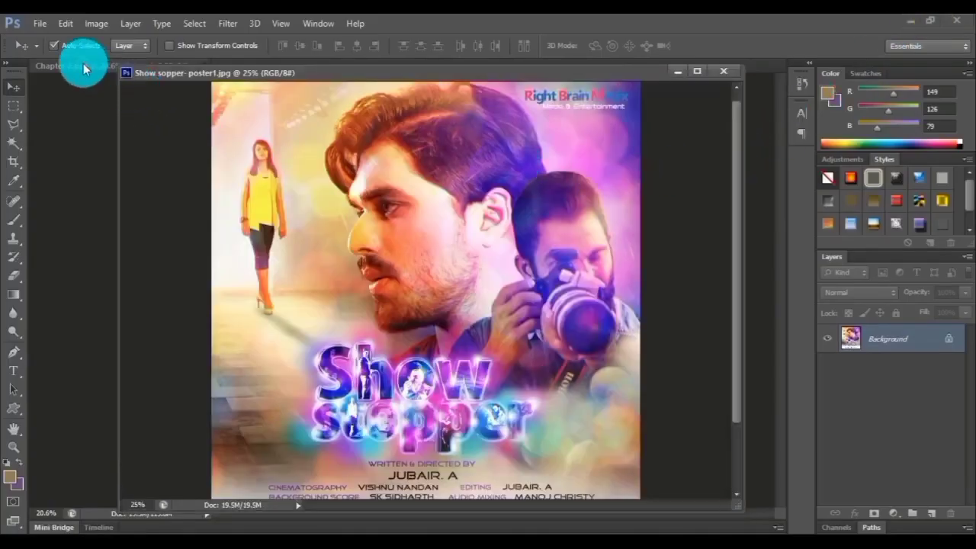
left_click_drag(208, 74, 316, 68)
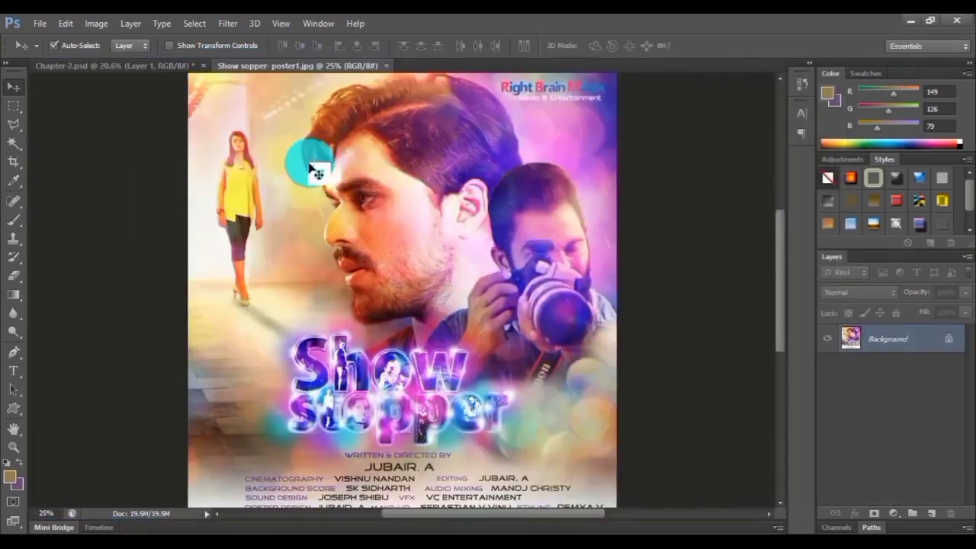
left_click(160, 72)
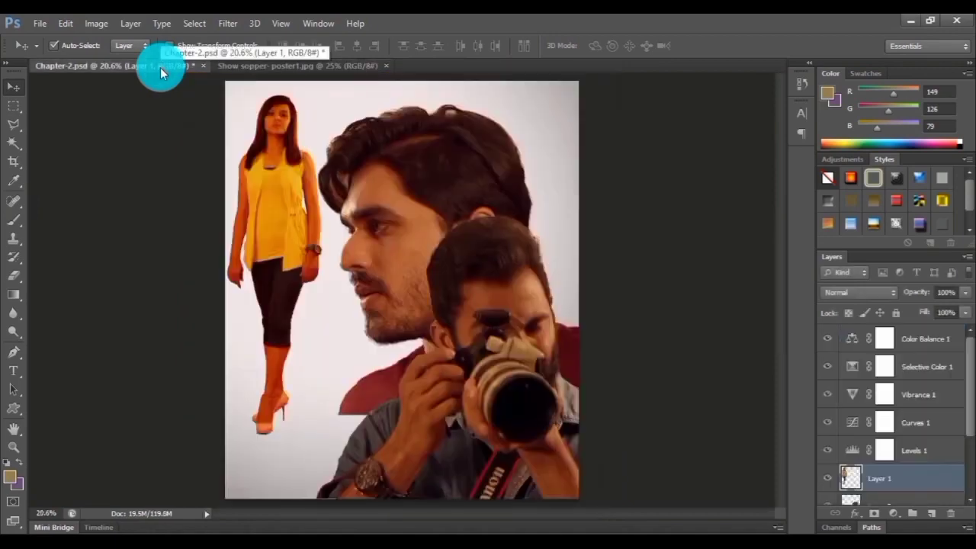